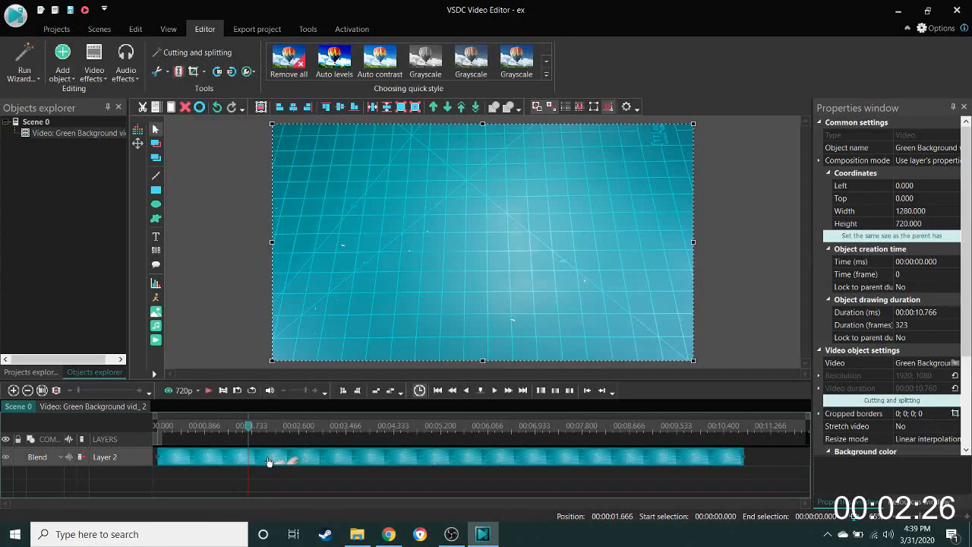
- Split the green background clip at 1.666 s, and split its second part again at 3.333 s
left_click(181, 71)
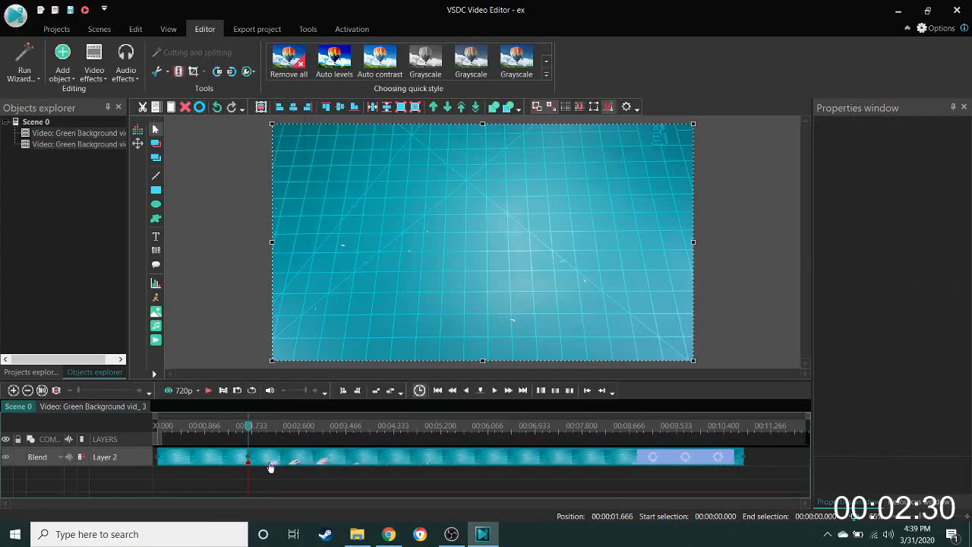
mouse_move(267, 471)
left_mouse_down()
mouse_move(270, 461)
mouse_move(301, 462)
mouse_move(260, 455)
left_mouse_up()
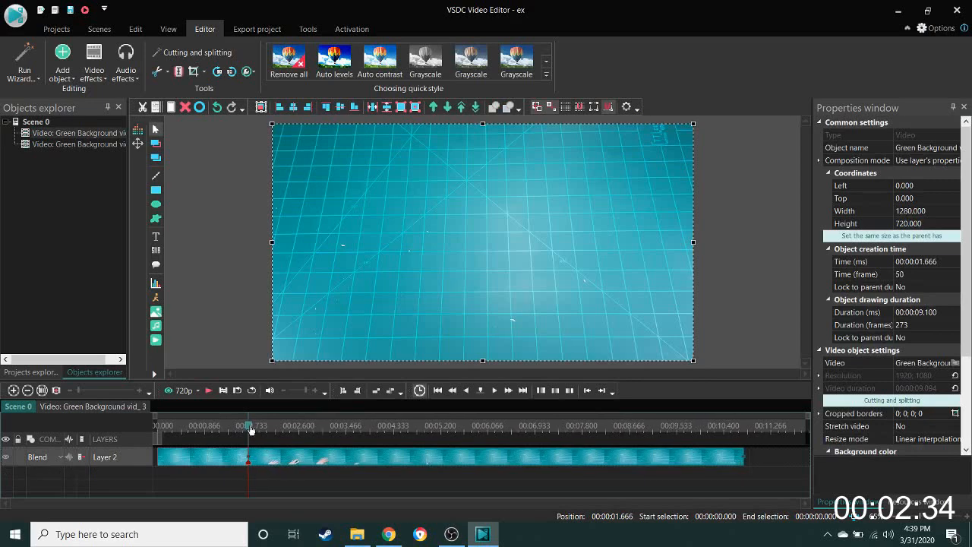
left_click(344, 482)
left_click(347, 461)
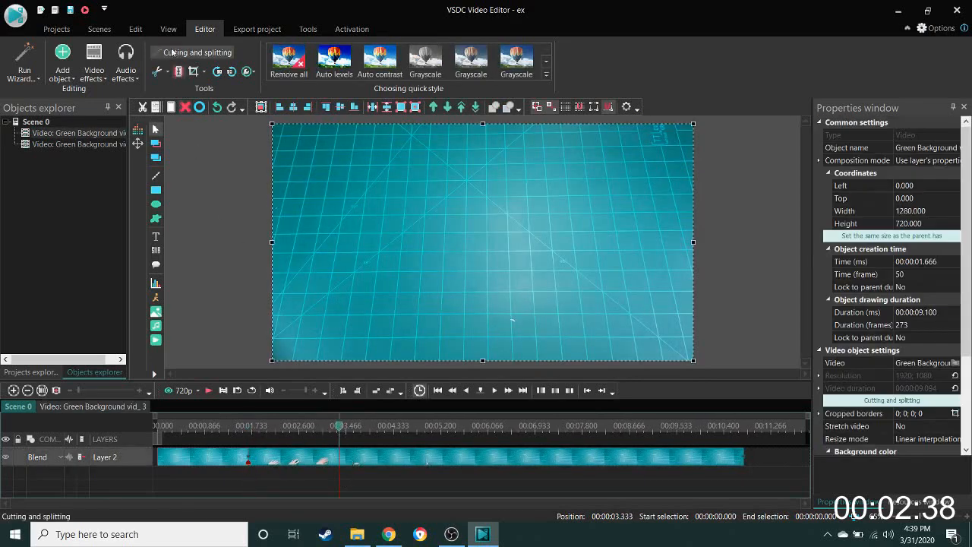
left_click(180, 74)
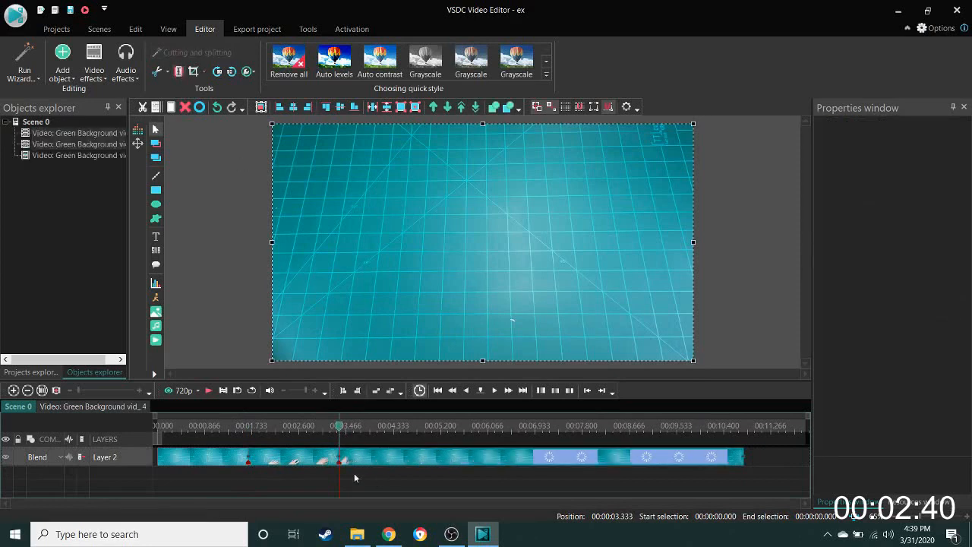
- Move the middle segment onto a layer of its own and delete it, and play back the join from about 1.57 s
left_click_drag(321, 467, 319, 485)
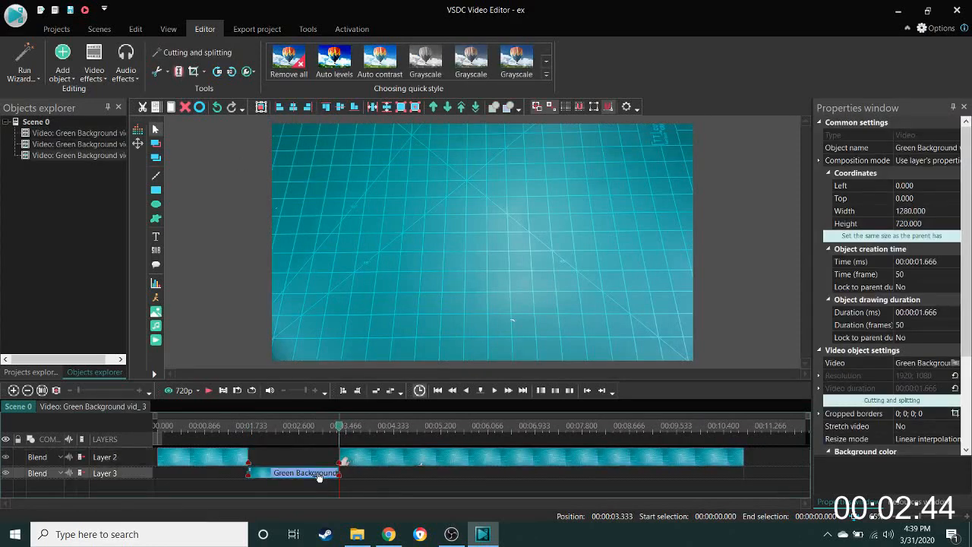
right_click(317, 473)
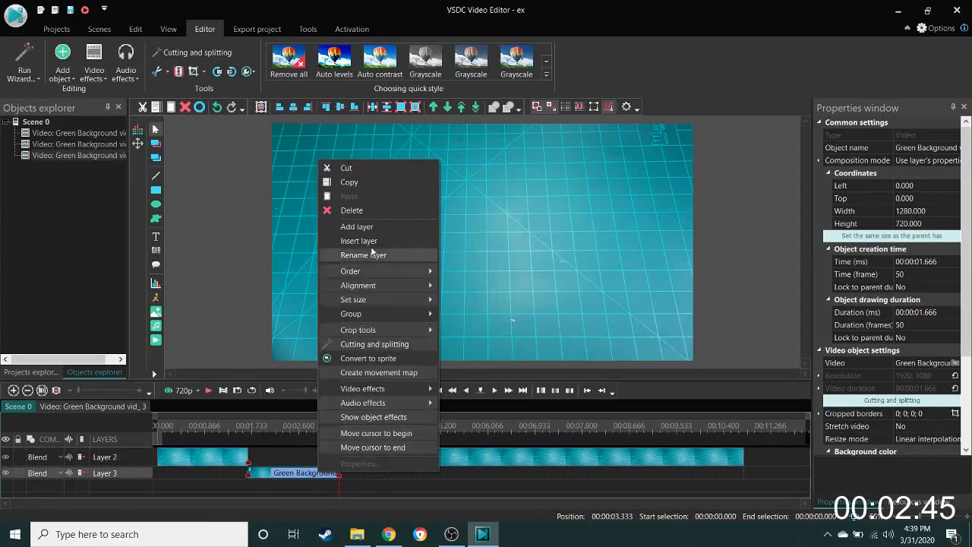
left_click(352, 210)
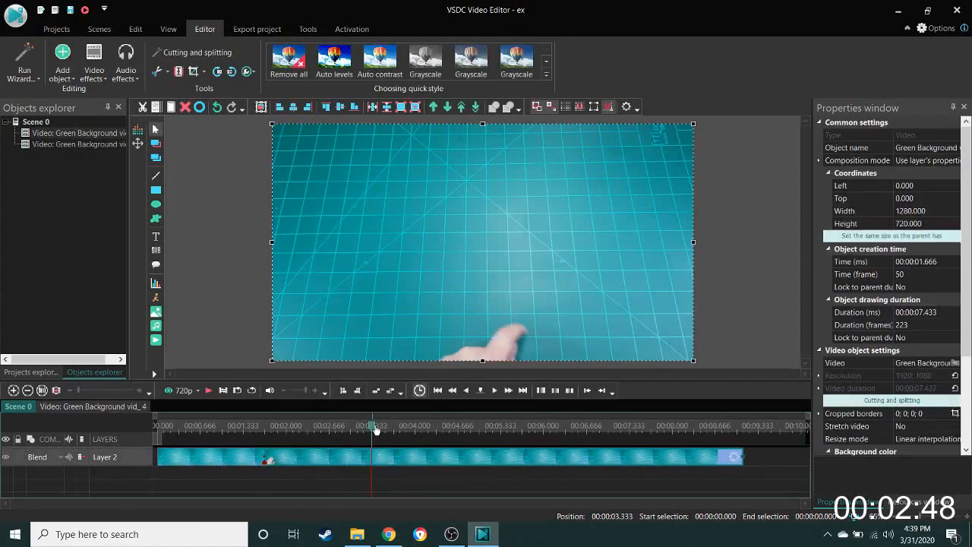
left_click_drag(271, 431, 259, 430)
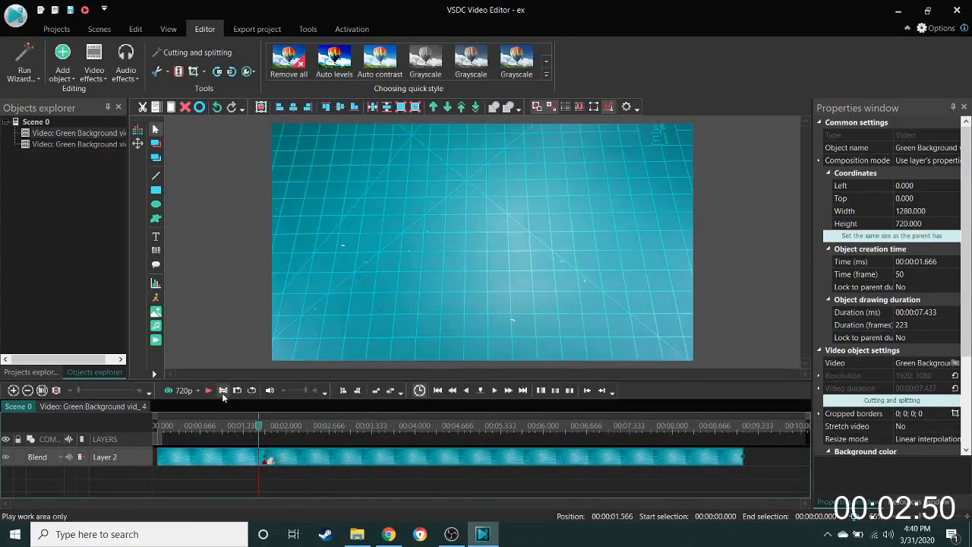
left_click(214, 392)
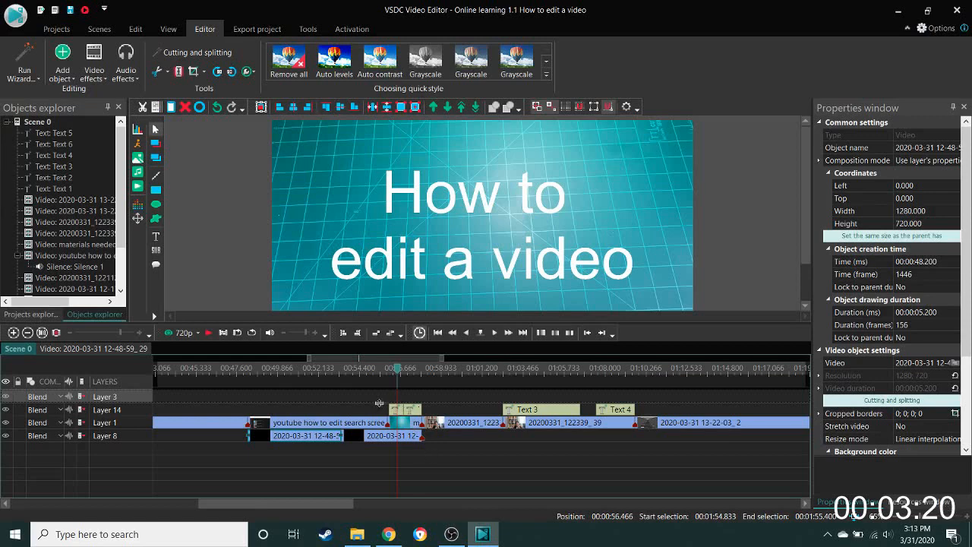
- Play back the Example scene from about 9.6 s, across the start of the overlapping clips
mouse_move(379, 441)
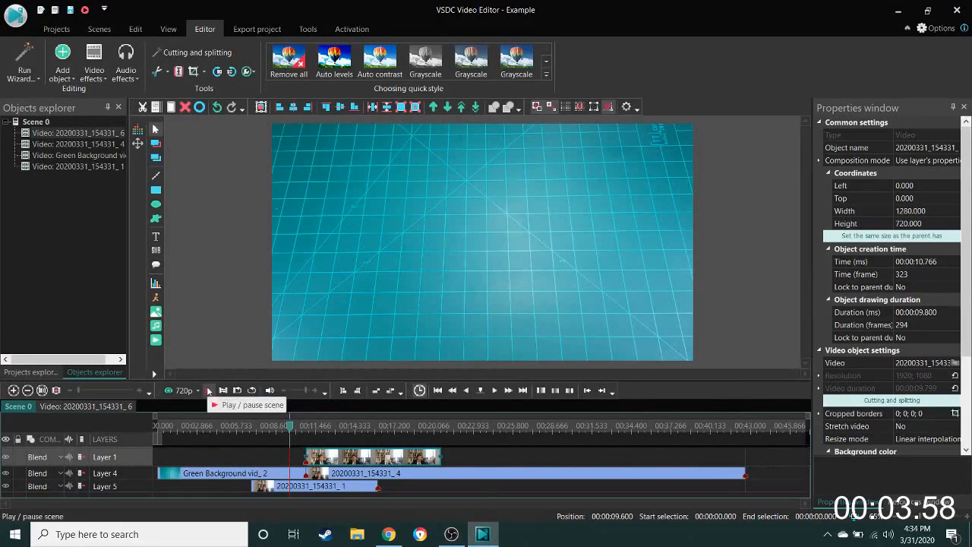
left_click(209, 390)
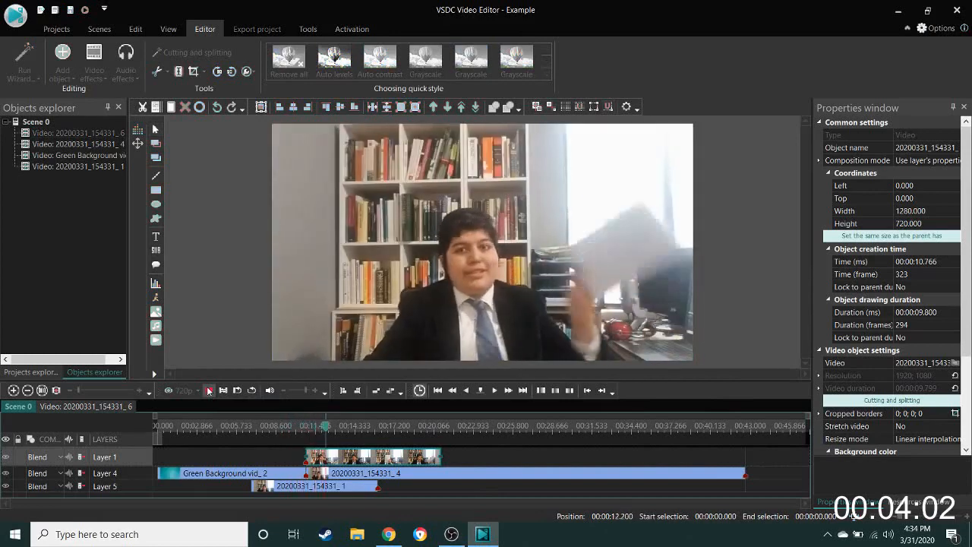
left_click(209, 390)
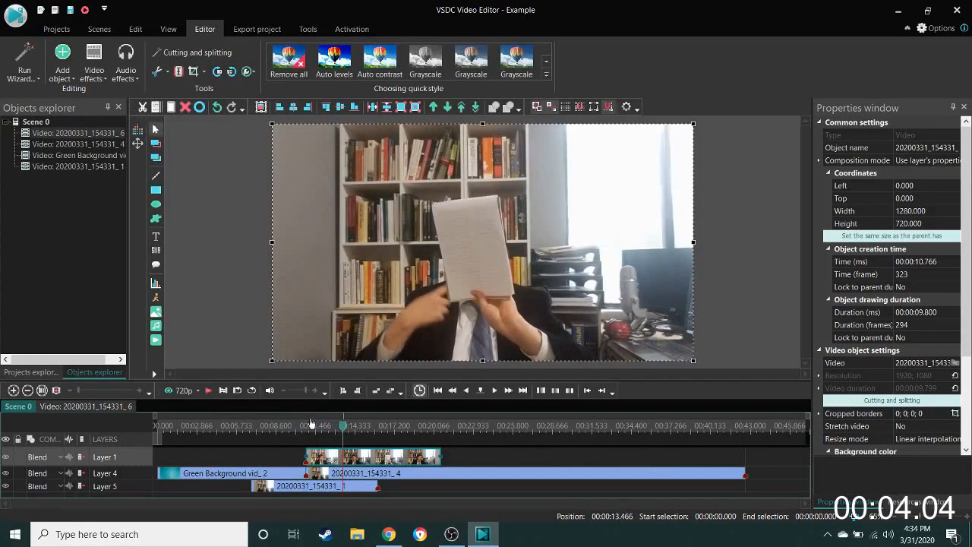
left_click(331, 456)
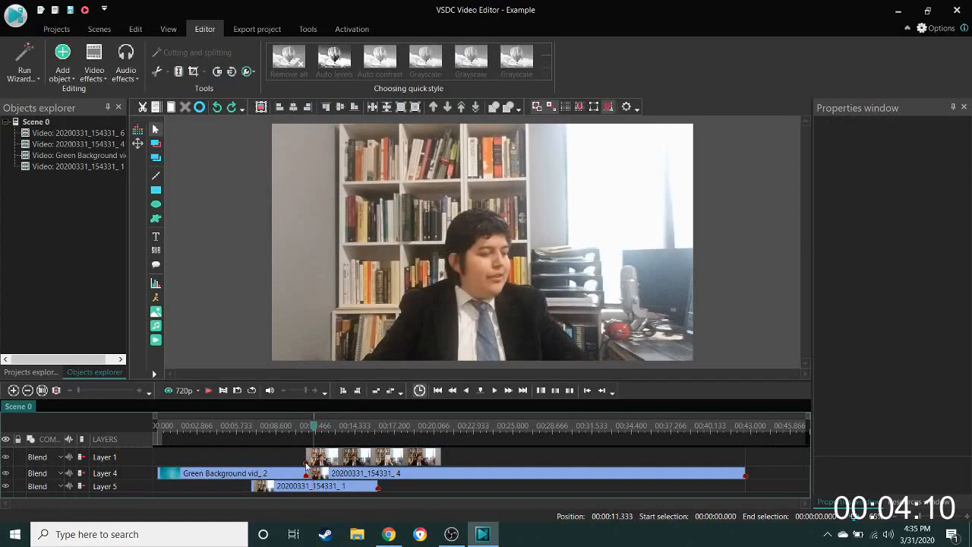
- Add a Silence audio effect to the Layer 5 clip, covering the whole parent duration
left_click(329, 490)
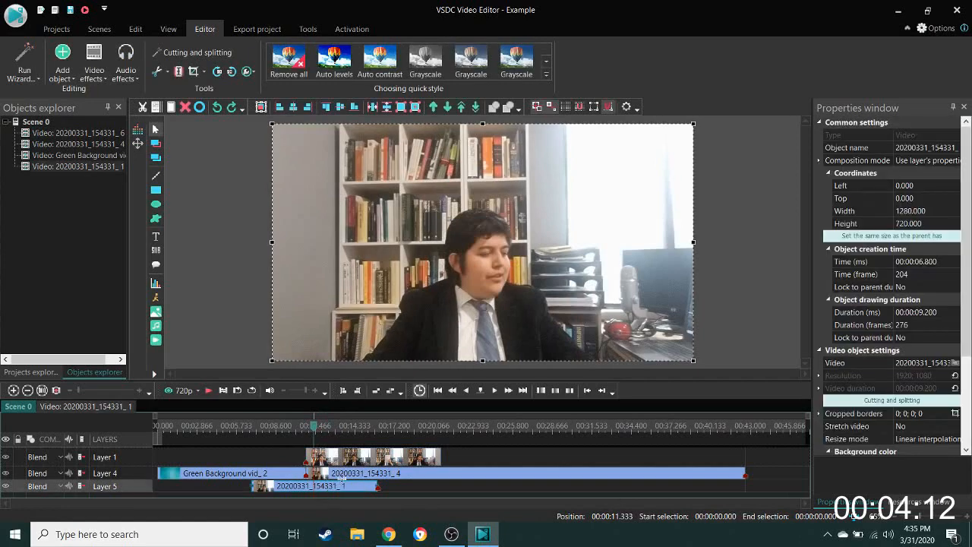
right_click(338, 489)
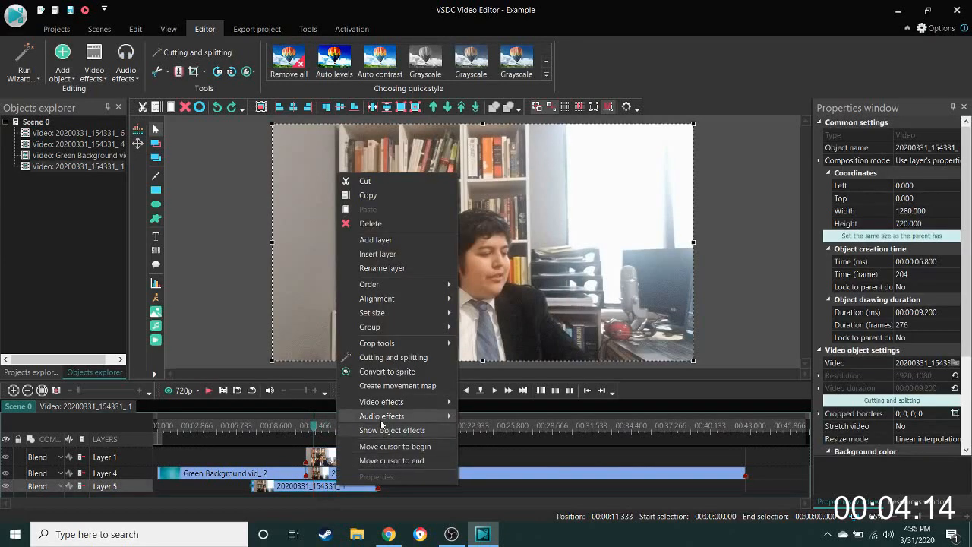
mouse_move(382, 419)
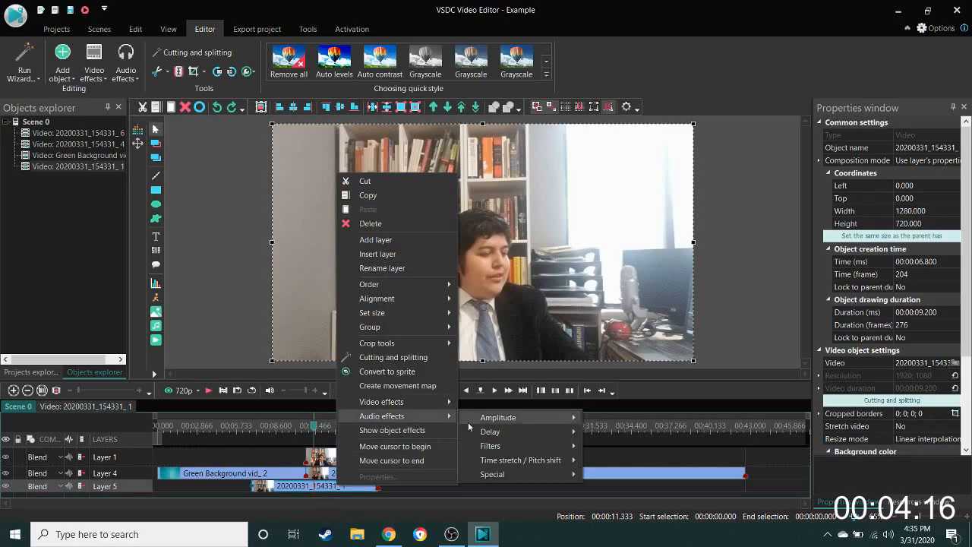
mouse_move(479, 422)
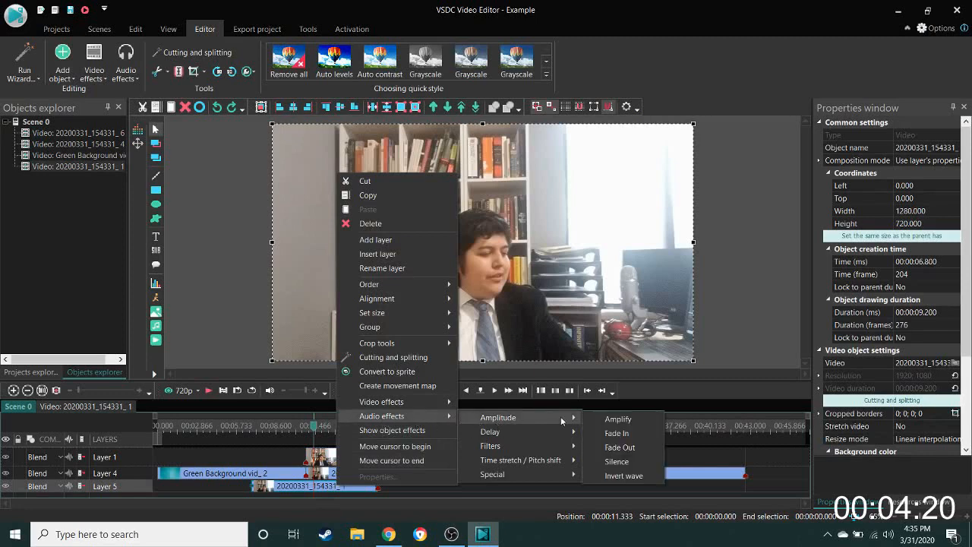
left_click(617, 458)
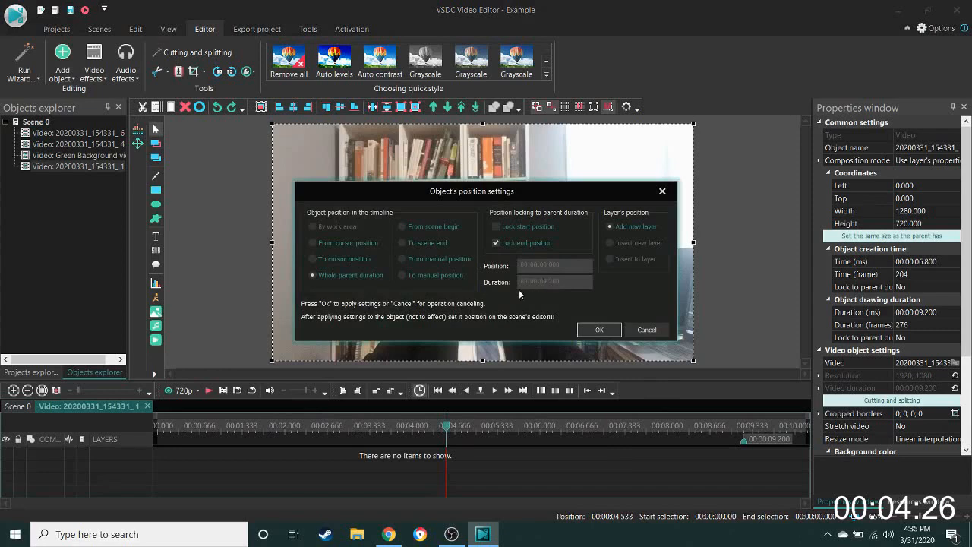
left_click(599, 330)
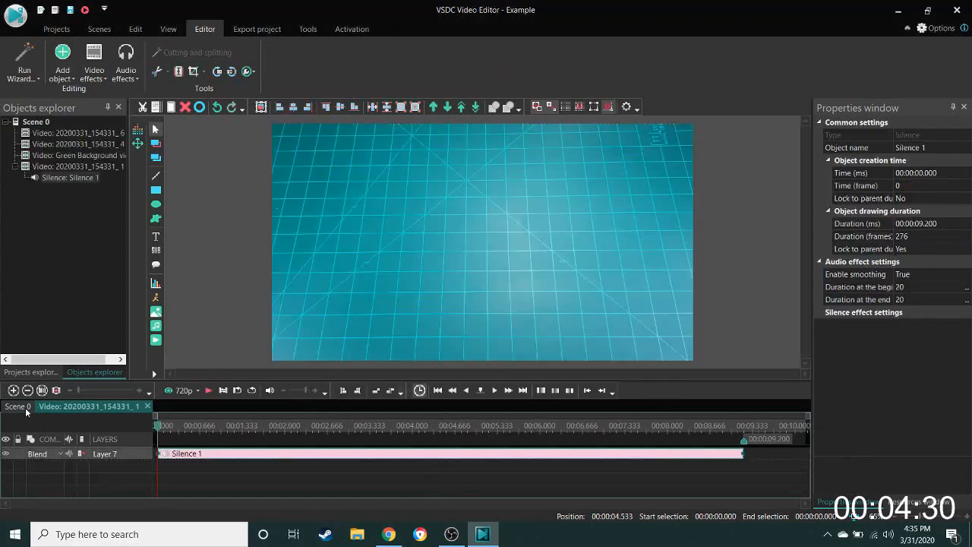
- Return to Scene 0 and play it from about 10.8 s to check the silenced clips
left_click(22, 408)
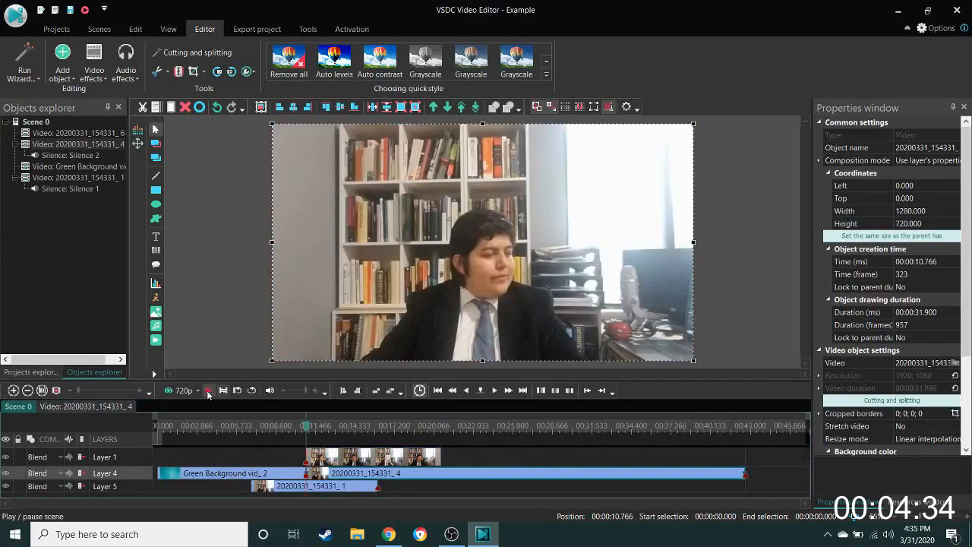
left_click(208, 392)
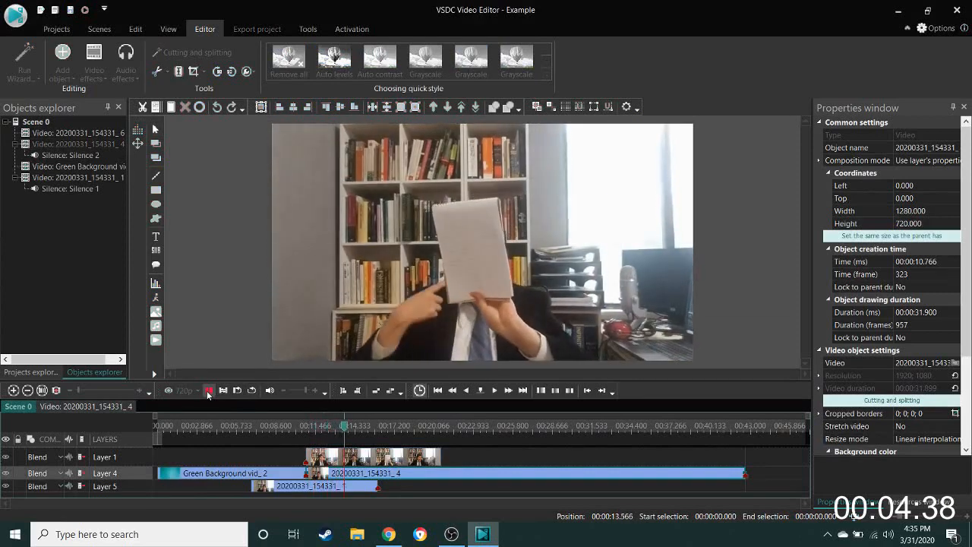
left_click(208, 392)
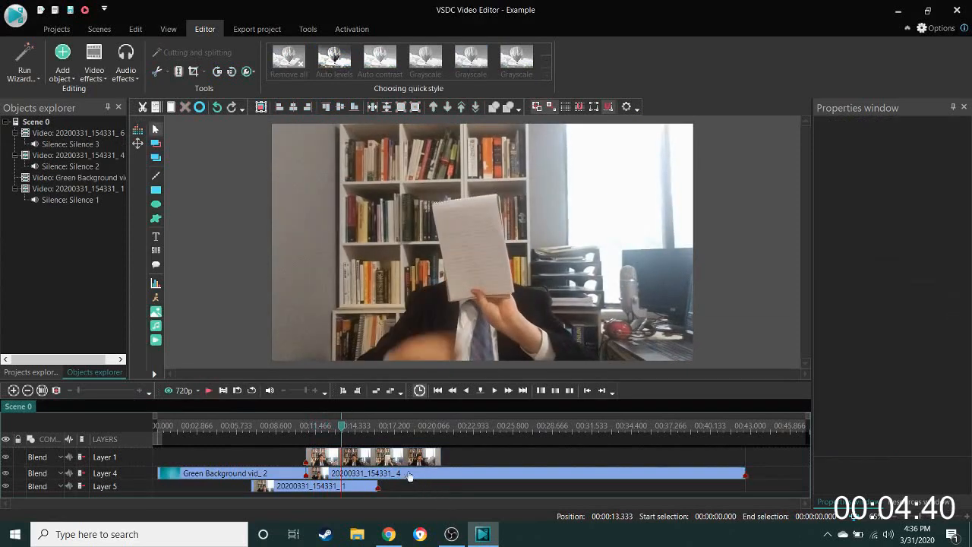
- Move the Layer 1 clip to the start of the timeline and place the green background clip directly after it on Layer 1
left_click_drag(375, 456, 213, 456)
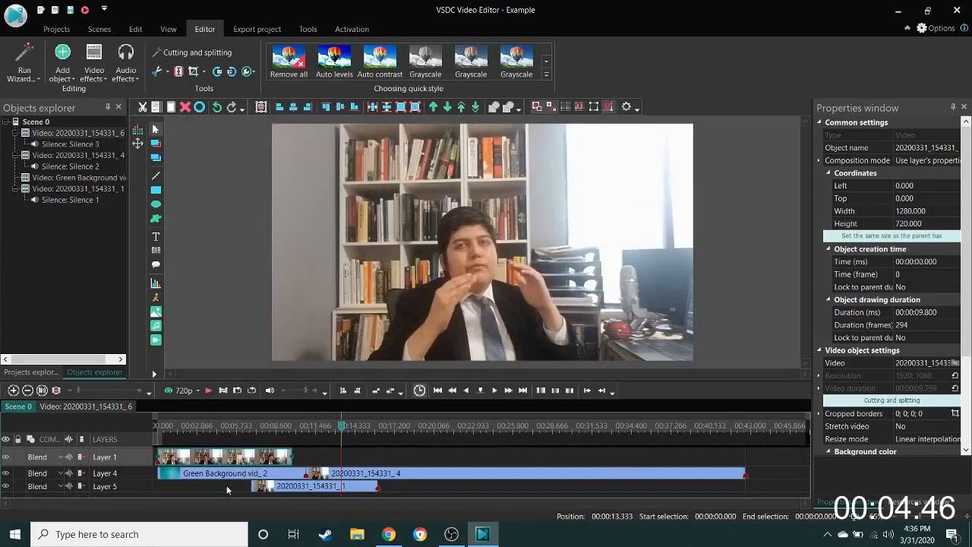
left_click(226, 488)
left_click_drag(229, 477, 238, 429)
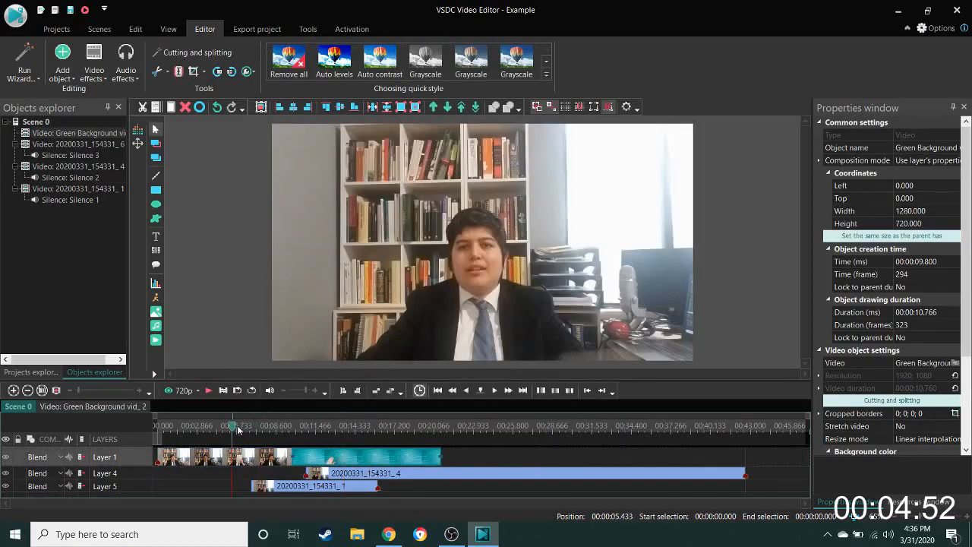
- Delete the clip 20200331_154331_ 1 from Layer 5
left_click(287, 492)
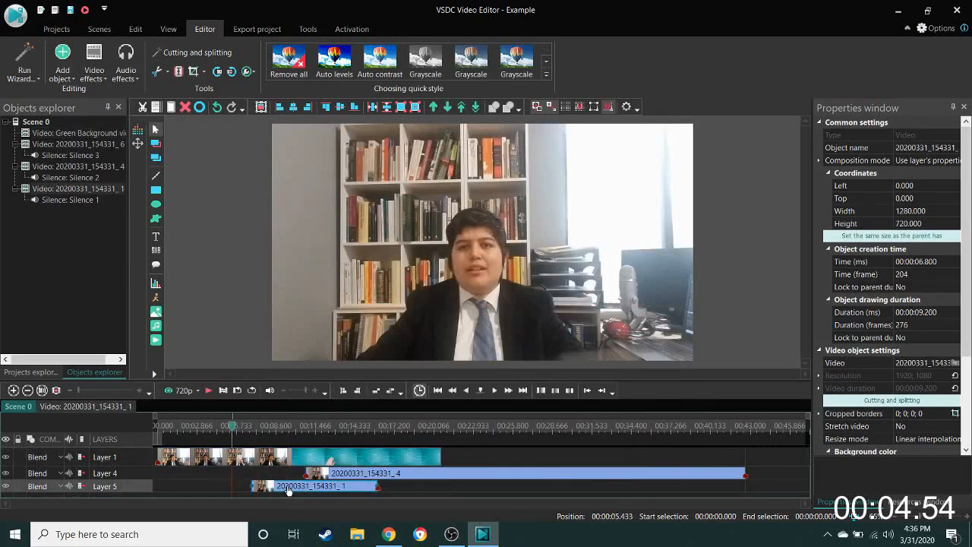
right_click(287, 491)
left_click(329, 223)
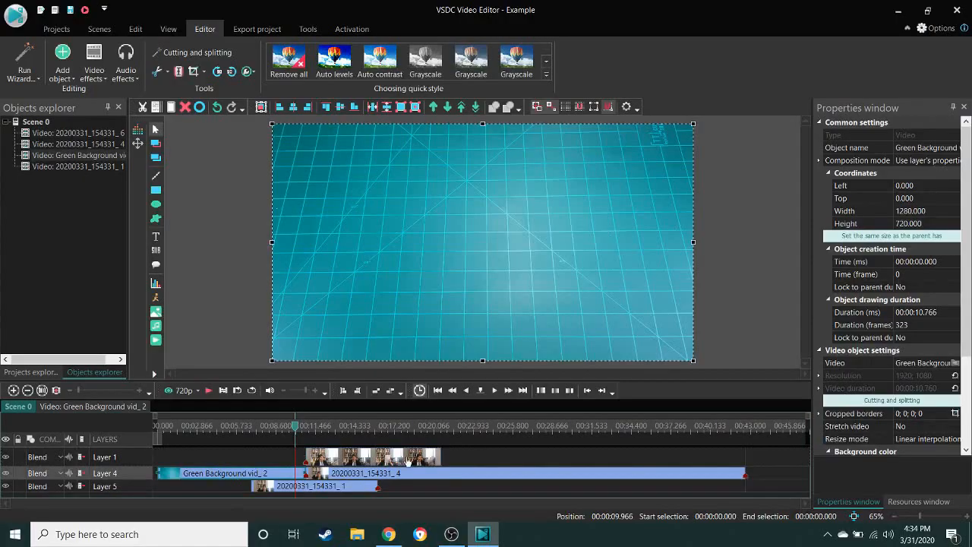
- Add a Flip effect to the Layer 1 clip for the whole parent duration and preview the clip in Scene 0
left_click(408, 461)
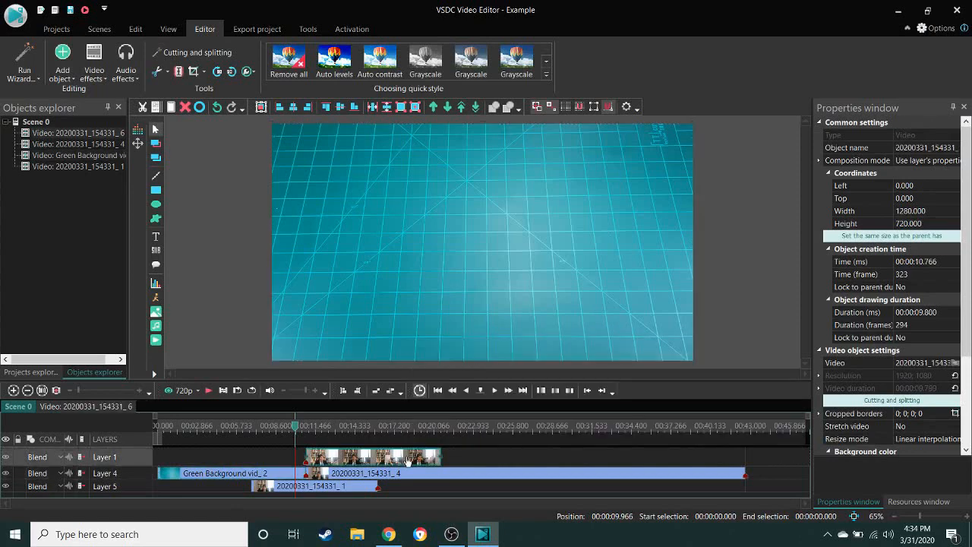
right_click(407, 460)
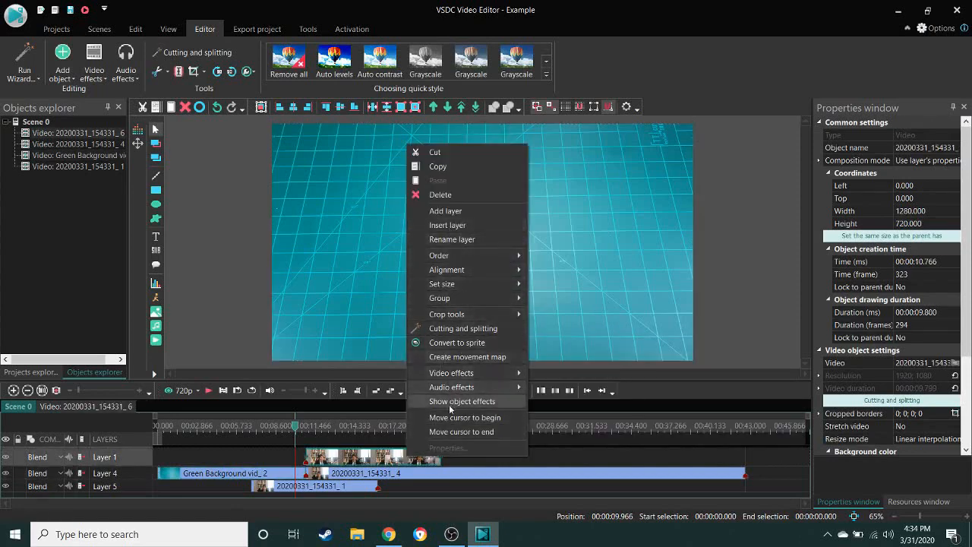
mouse_move(465, 375)
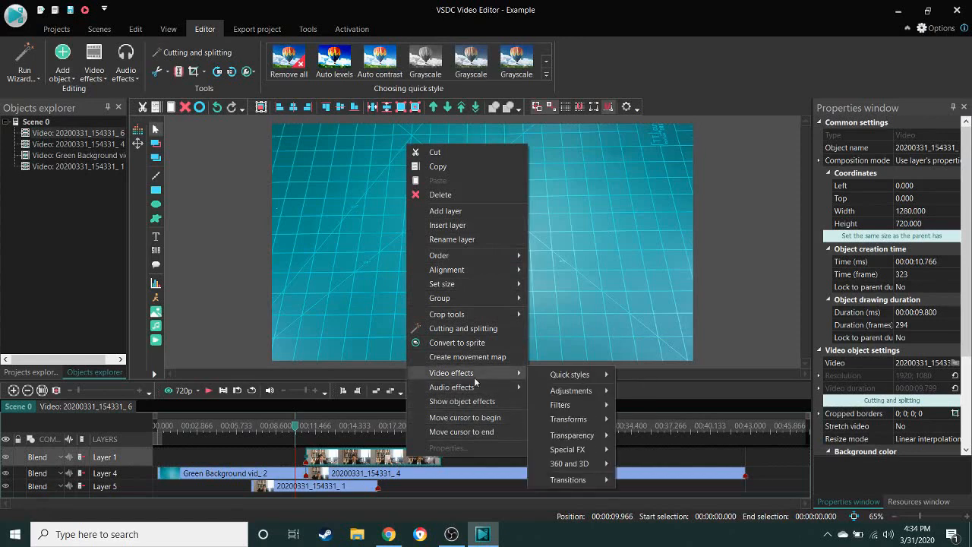
mouse_move(570, 419)
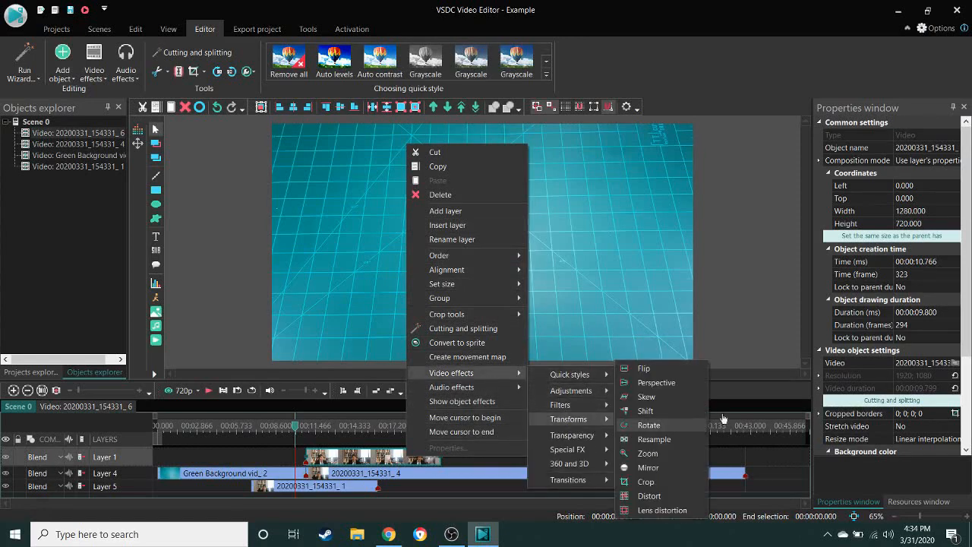
left_click(684, 370)
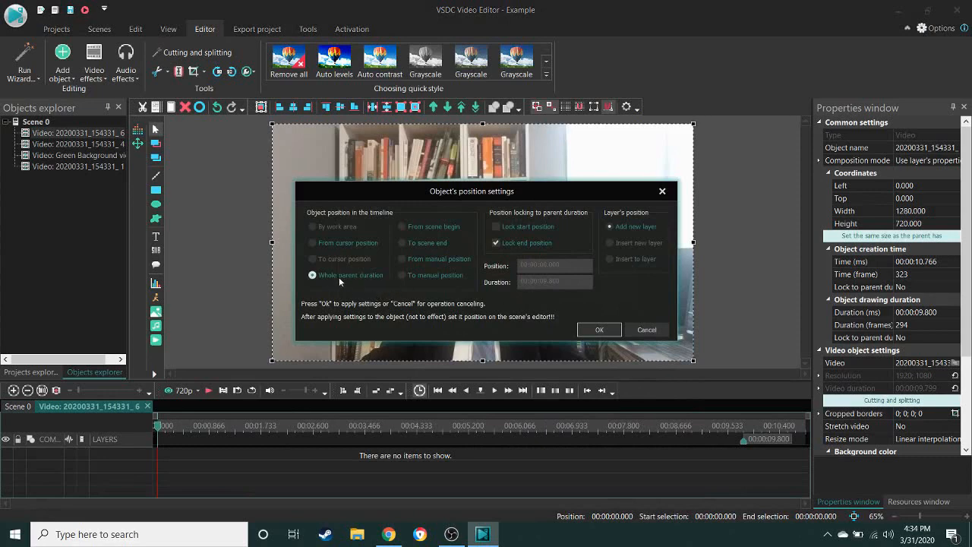
left_click(597, 330)
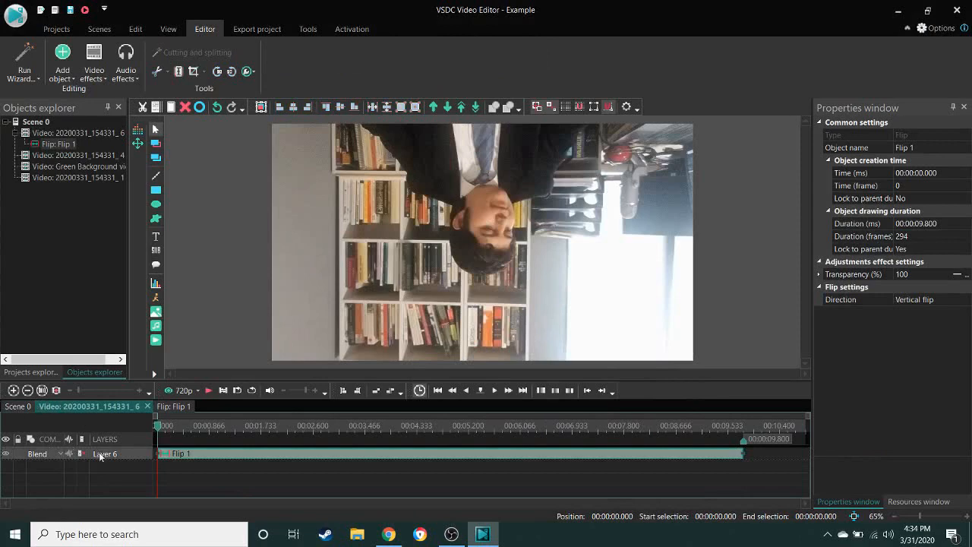
left_click(12, 408)
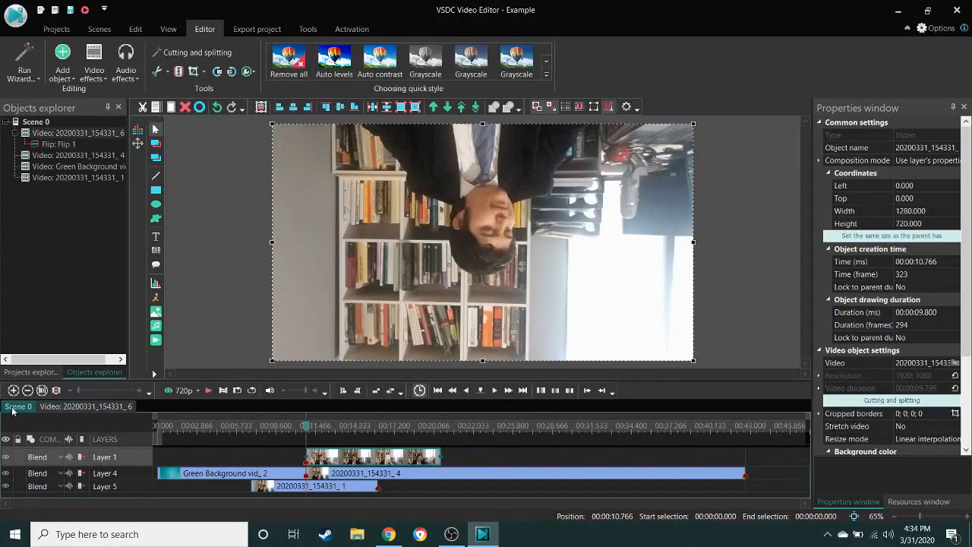
left_click(208, 391)
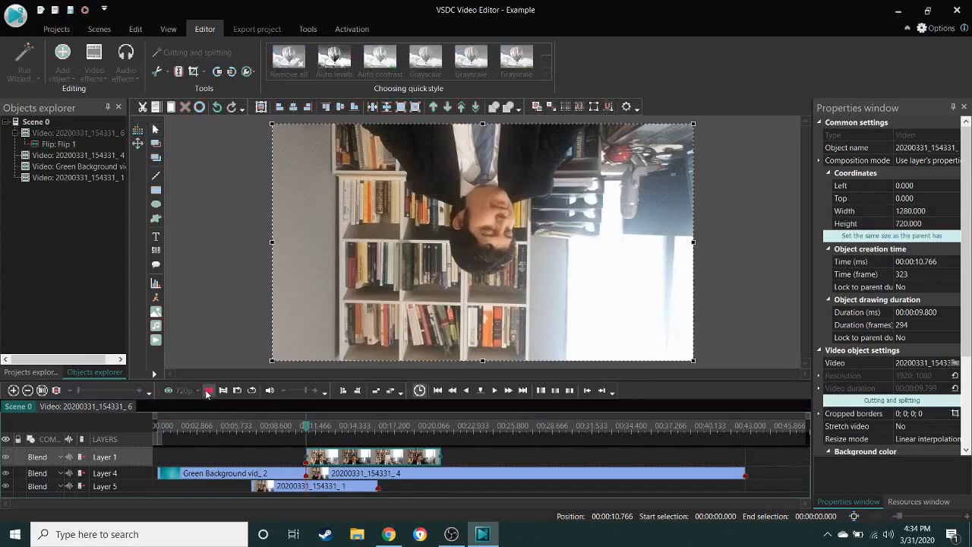
left_click(207, 391)
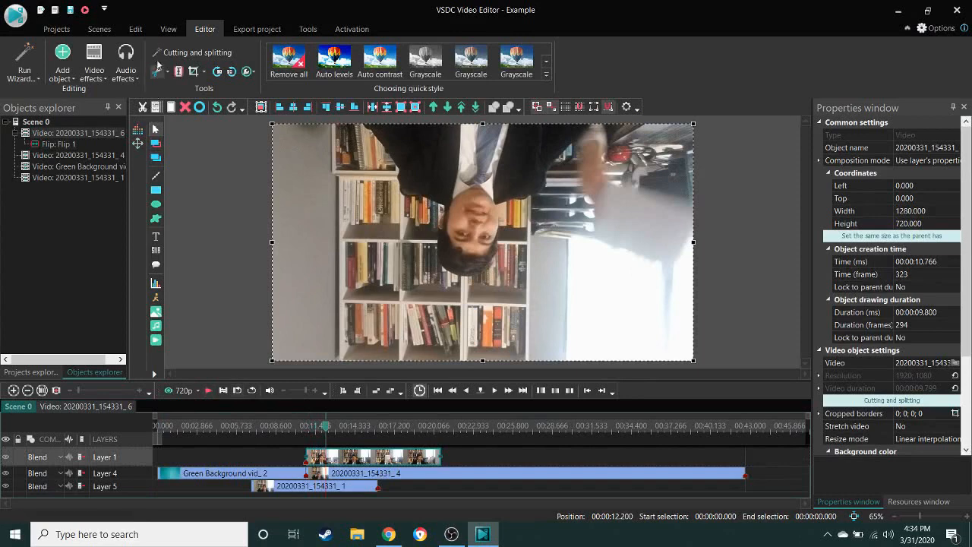
- Undo the Flip effect added to the Layer 1 clip
left_click(136, 29)
left_click(153, 61)
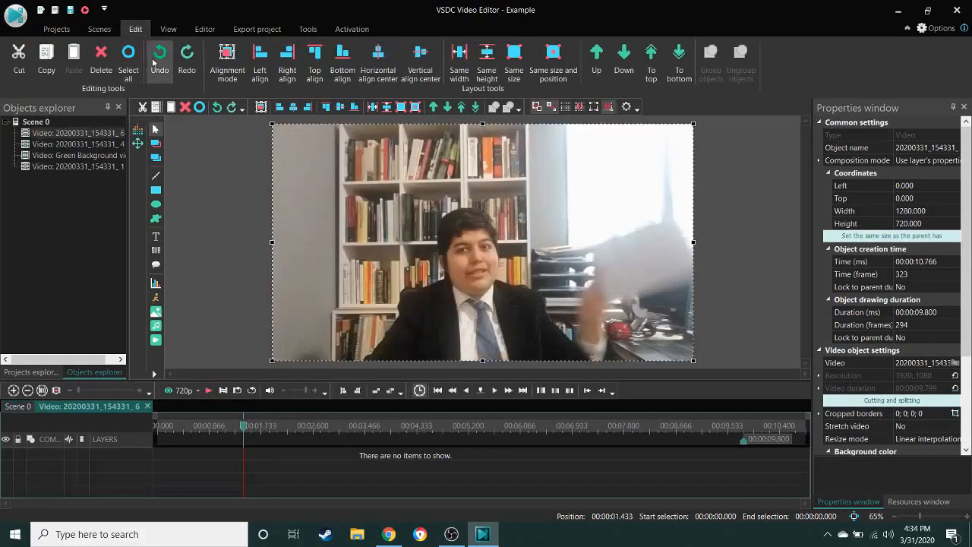
left_click(154, 64)
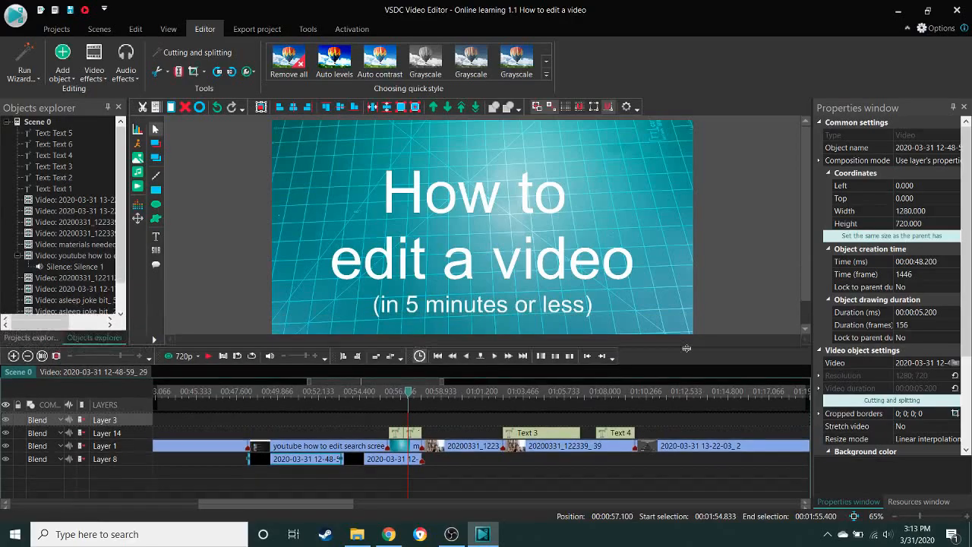
- Resize the timeline area and examine the clips around the title at a closer and then a wider time scale
left_click_drag(694, 297, 686, 369)
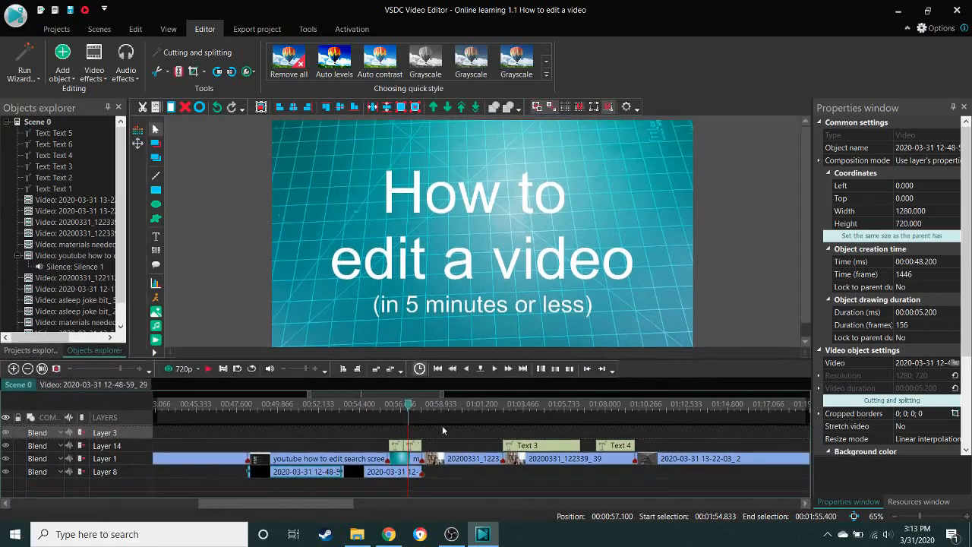
left_click(12, 369)
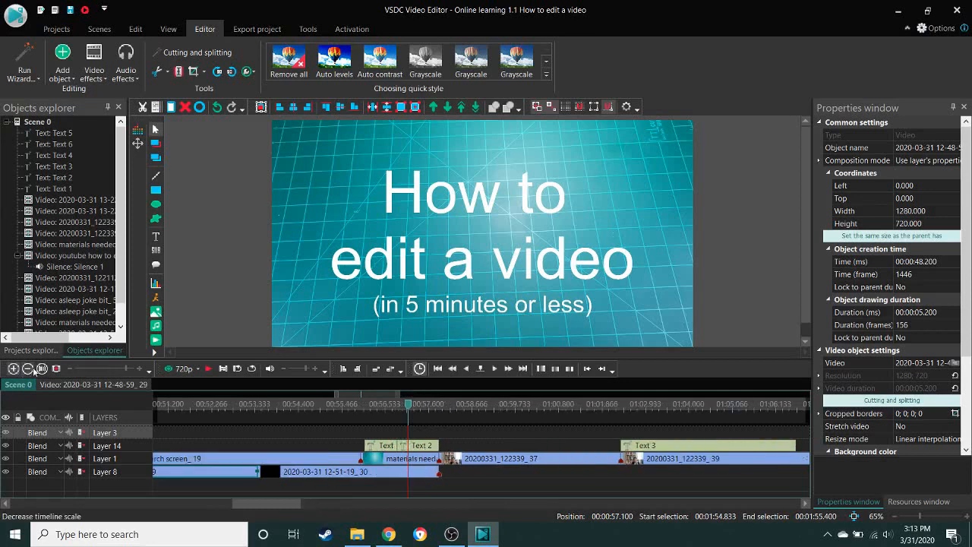
left_click(27, 368)
left_click(27, 368)
left_click(28, 369)
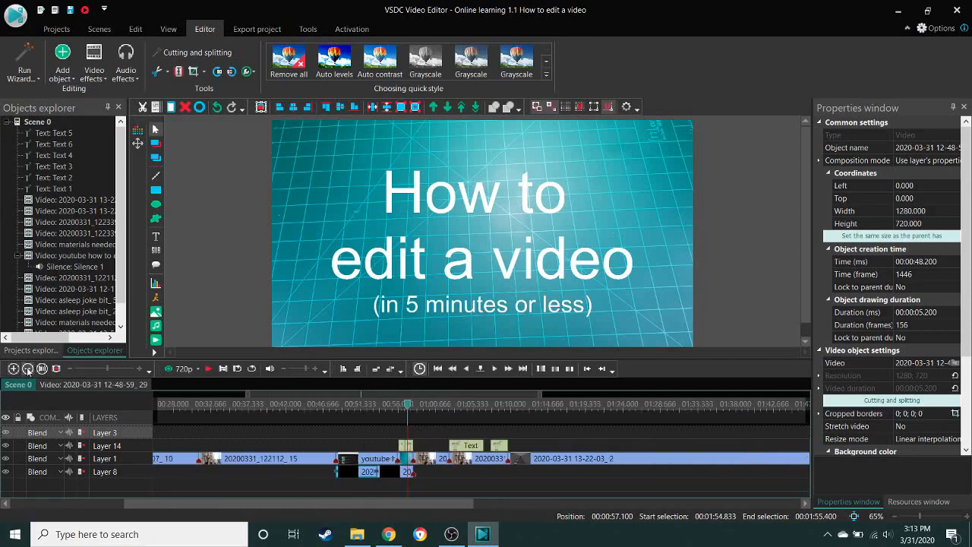
left_click(28, 368)
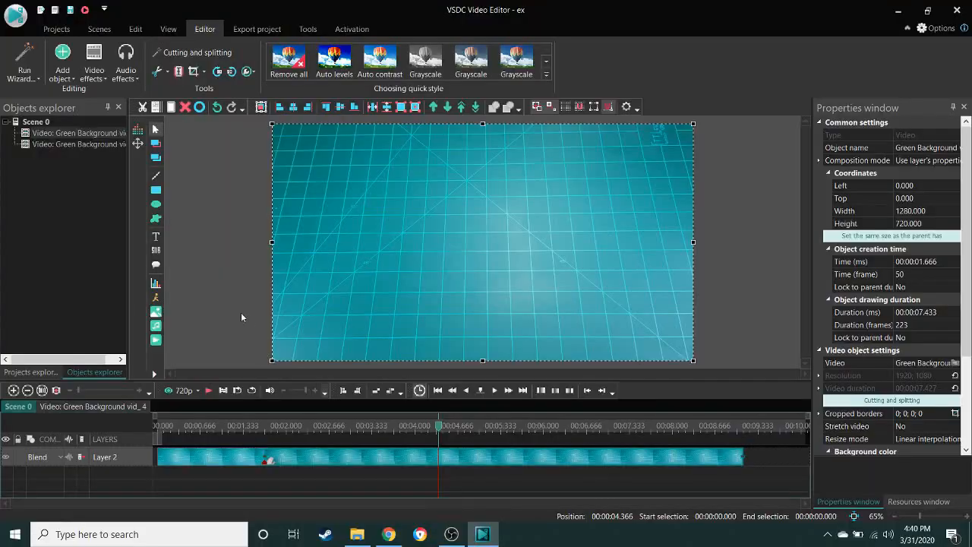
- Add a text object from the cursor position on a new layer, with a box about 1143 × 480 px reading "Title card"
left_click(241, 317)
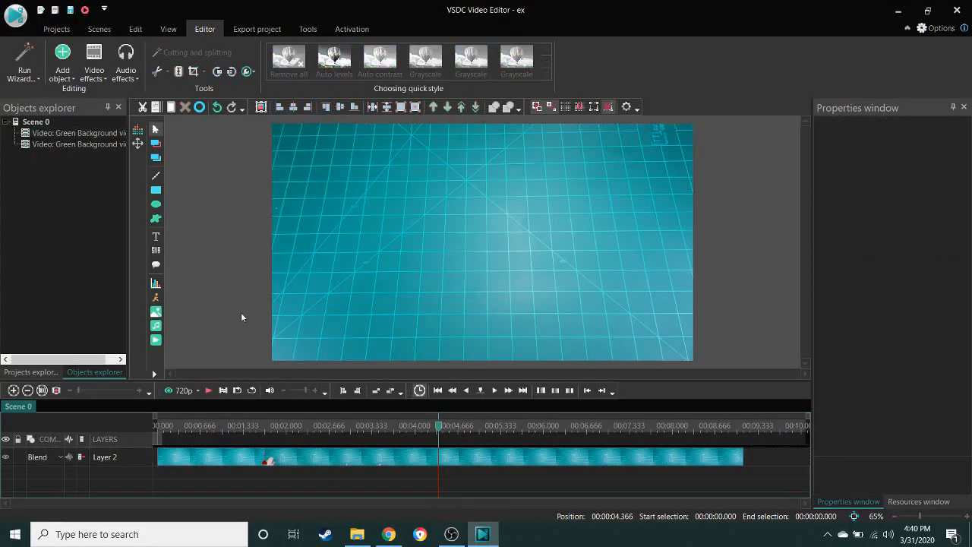
left_click(162, 241)
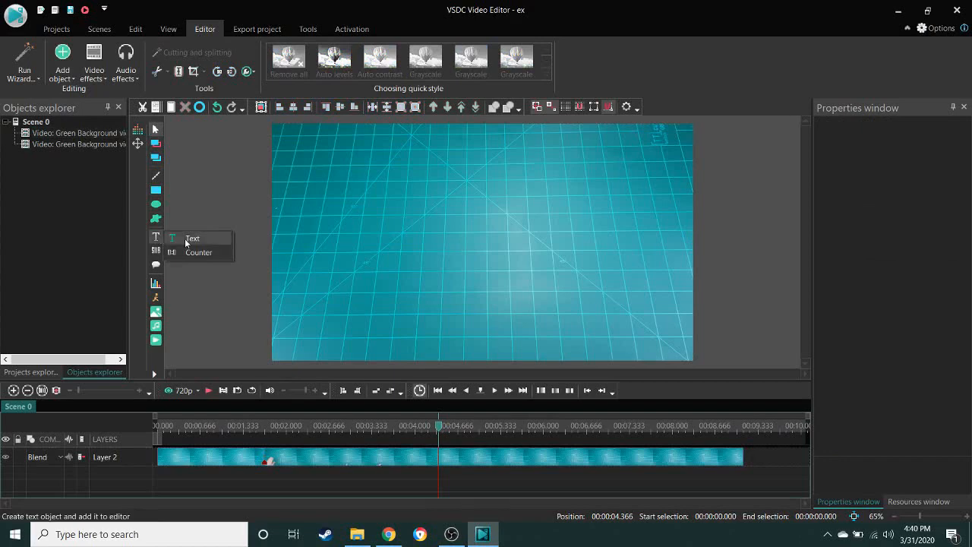
left_click(193, 240)
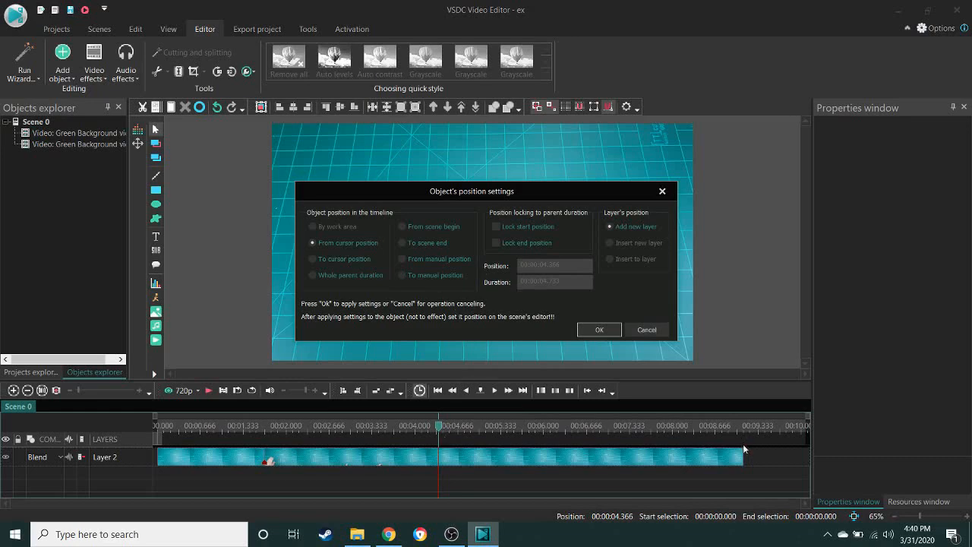
left_click(598, 331)
left_click_drag(293, 137, 669, 294)
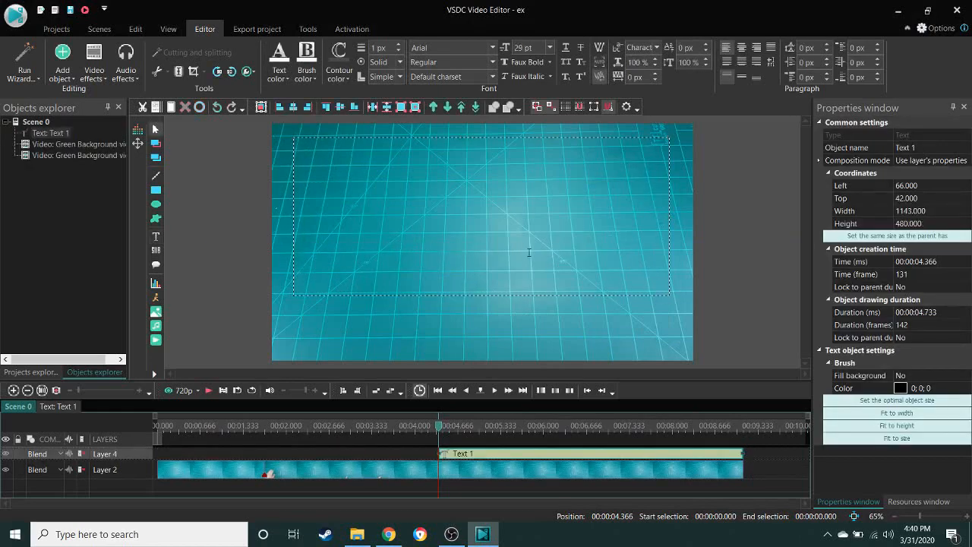
type("Title card")
- Try font sizes 48 pt and 192 pt on the whole "Title card" text and settle on 144 pt
key("ctrl+a")
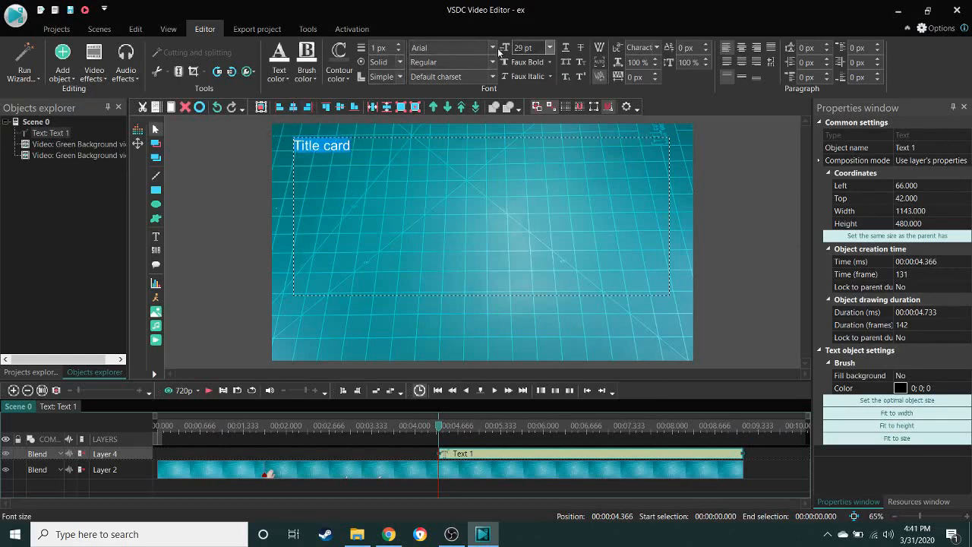
left_click(549, 48)
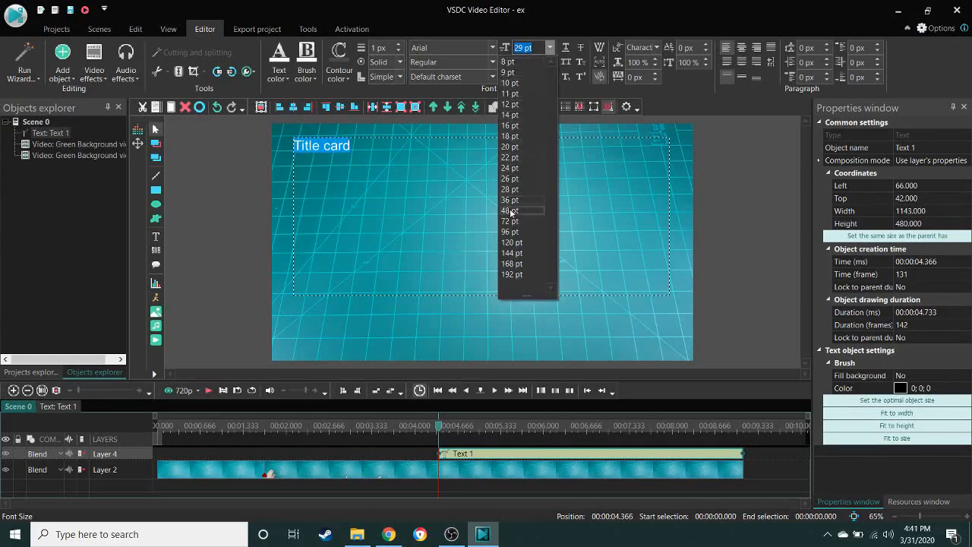
left_click(516, 210)
left_click(550, 48)
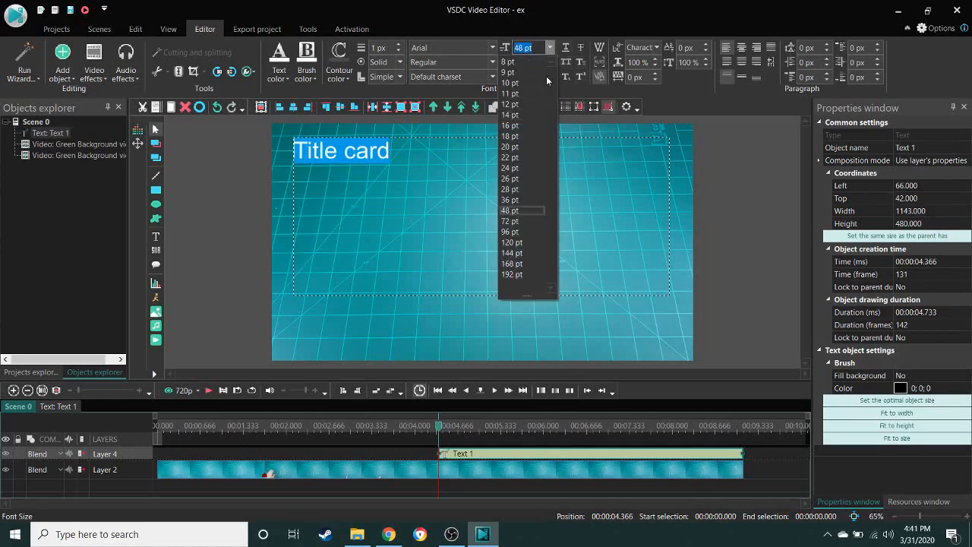
left_click(511, 275)
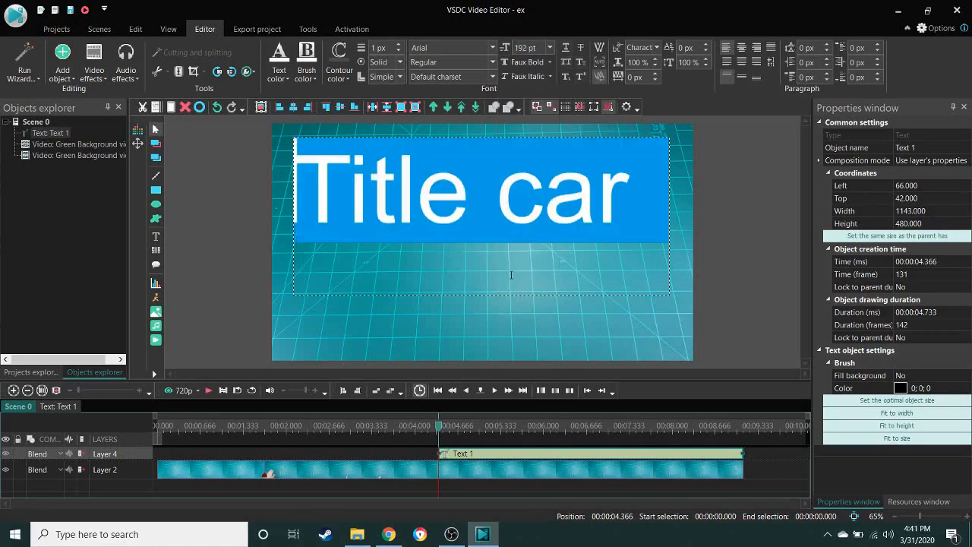
left_click(552, 46)
left_click(516, 253)
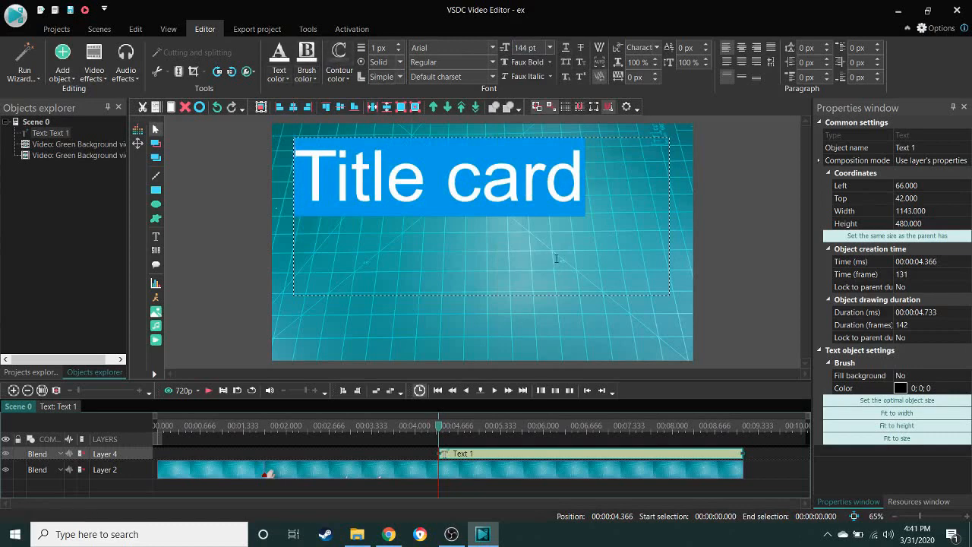
left_click(239, 244)
- Move the "Title card" text box towards the centre of the frame and shrink it to about 918 × 242 px
left_click(375, 186)
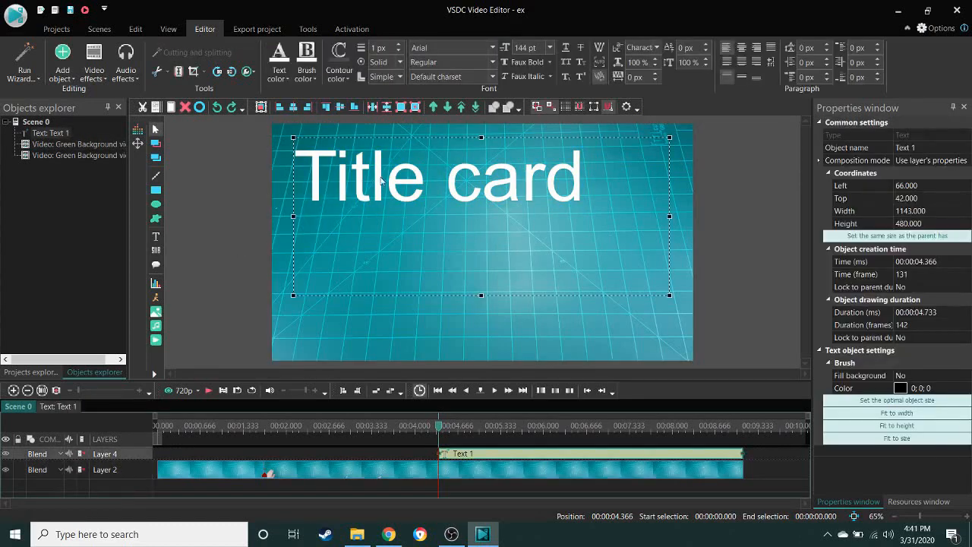
left_click_drag(382, 180, 419, 231)
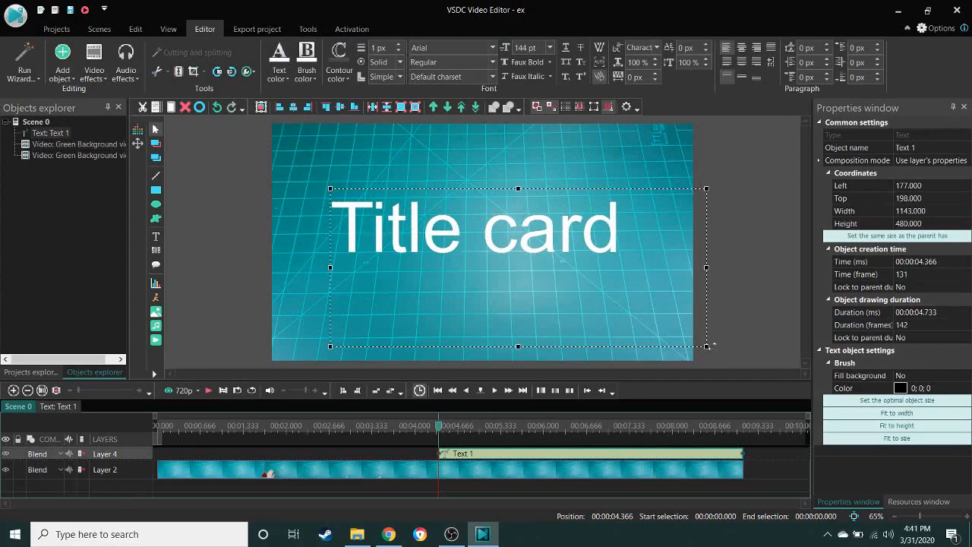
left_click_drag(705, 345, 612, 272)
left_click(748, 338)
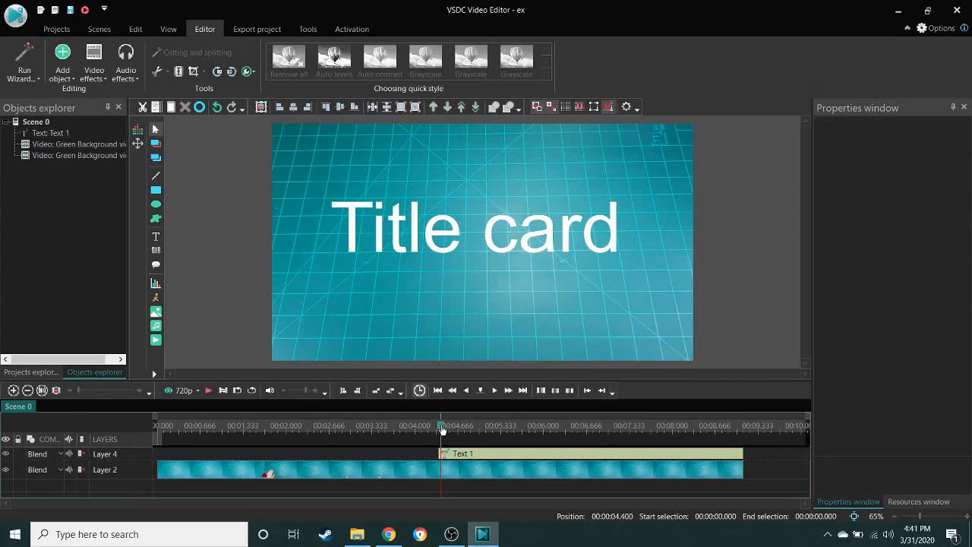
- Play the scene from shortly before the title text begins to preview its appearance
left_click_drag(439, 426, 390, 426)
left_click(208, 391)
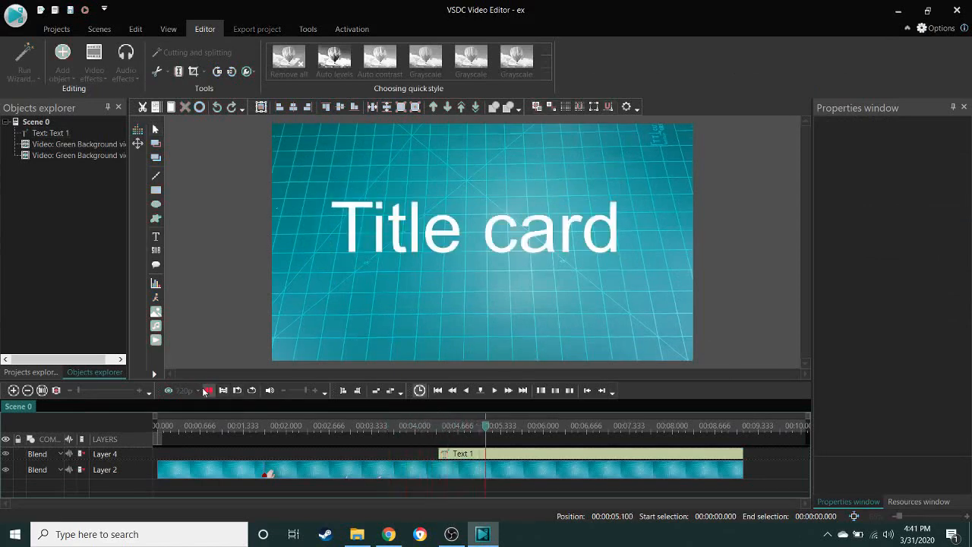
left_click(207, 391)
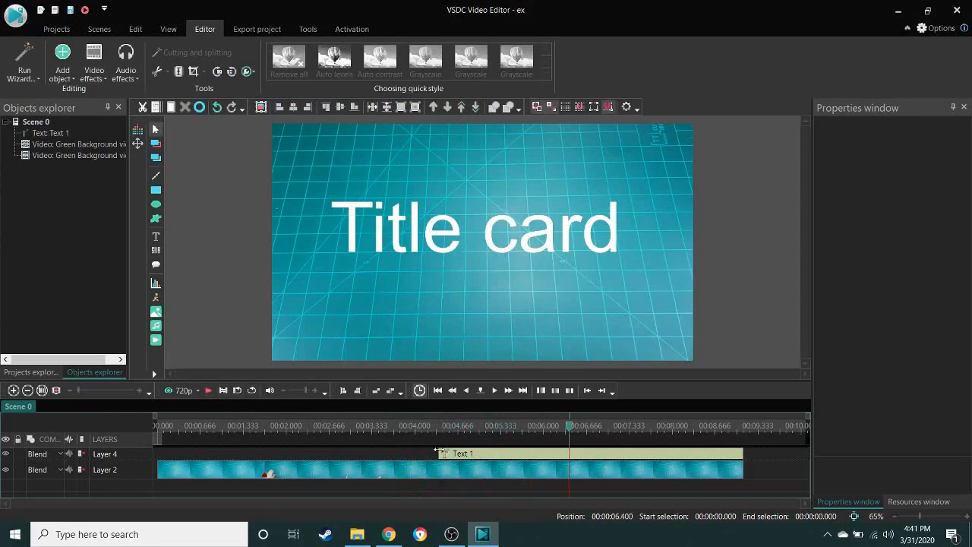
- Move the title text on Layer 4 to start at about 1.4 s and preview the scene from about 0.97 s
left_click_drag(449, 453, 262, 450)
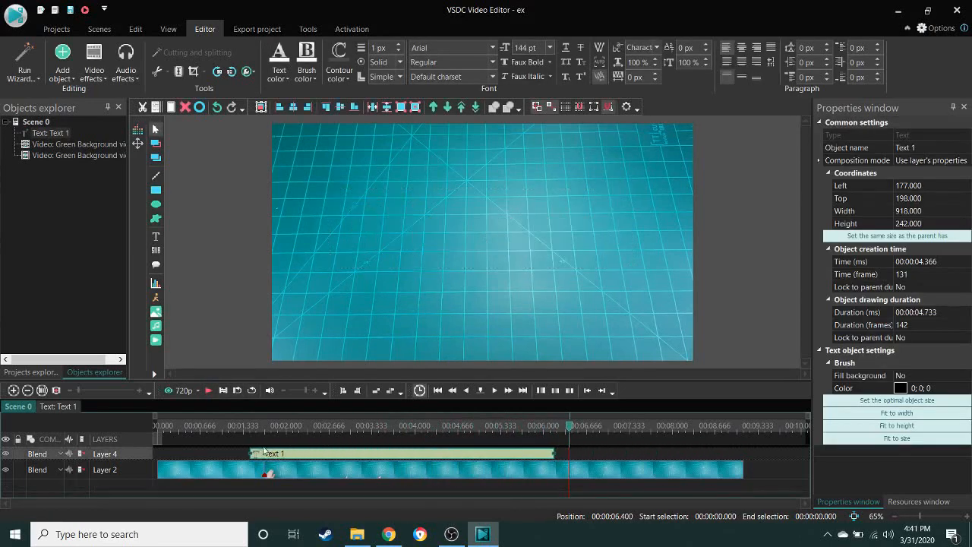
left_click(221, 424)
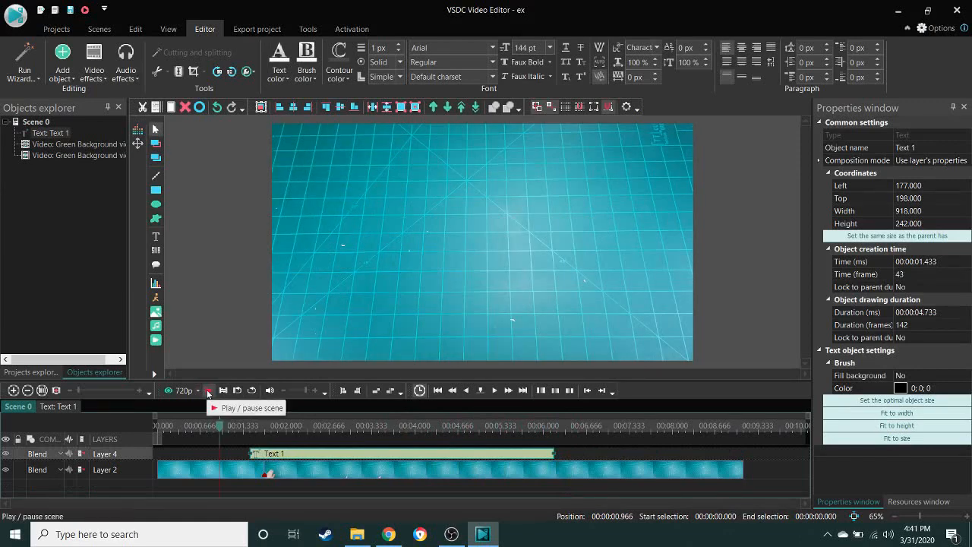
left_click(208, 392)
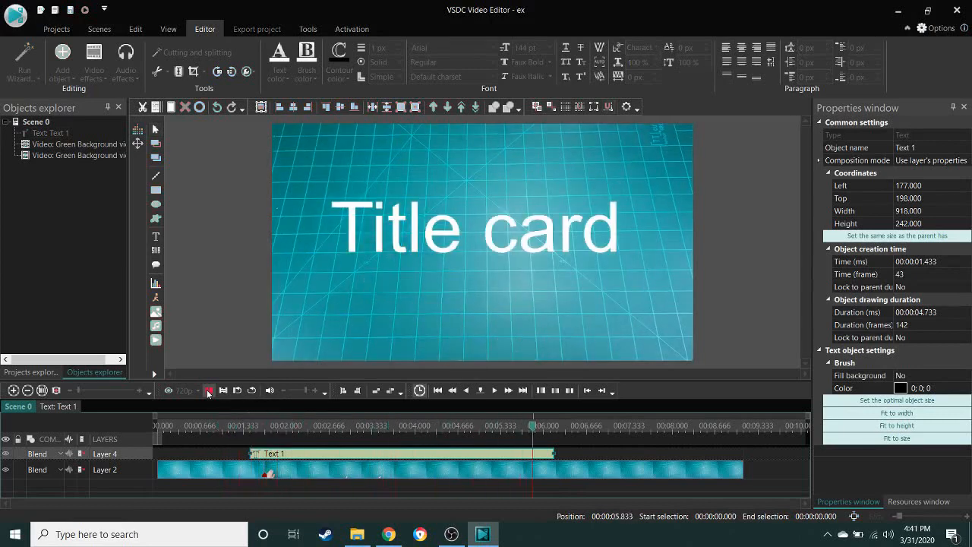
left_click(208, 391)
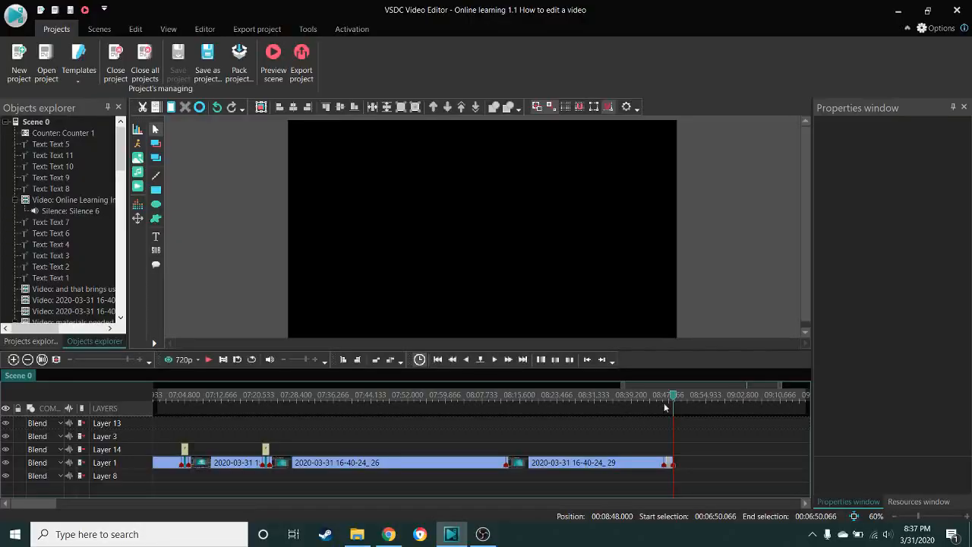
- Review the media devices for exporting, keep PC and AVI, and start exporting the project without premium features
left_click(28, 360)
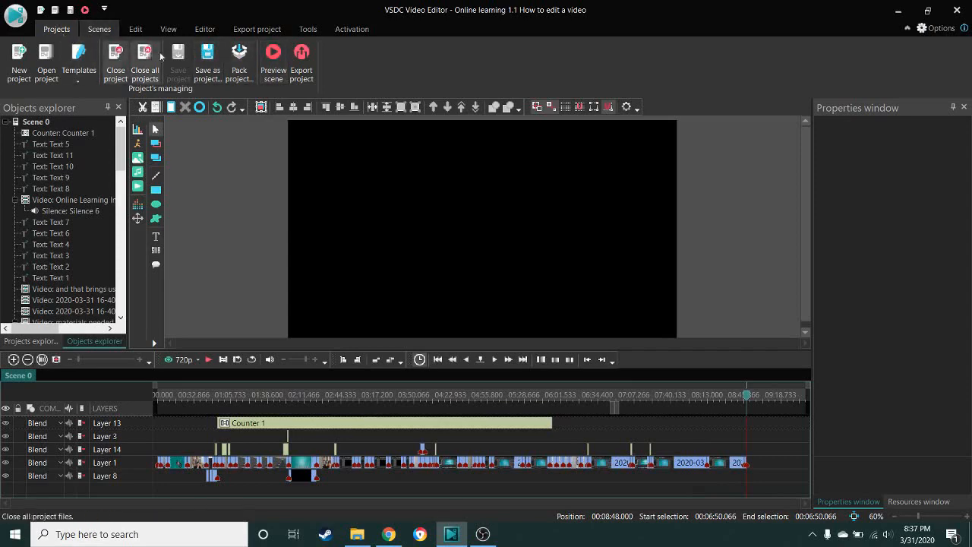
left_click(302, 76)
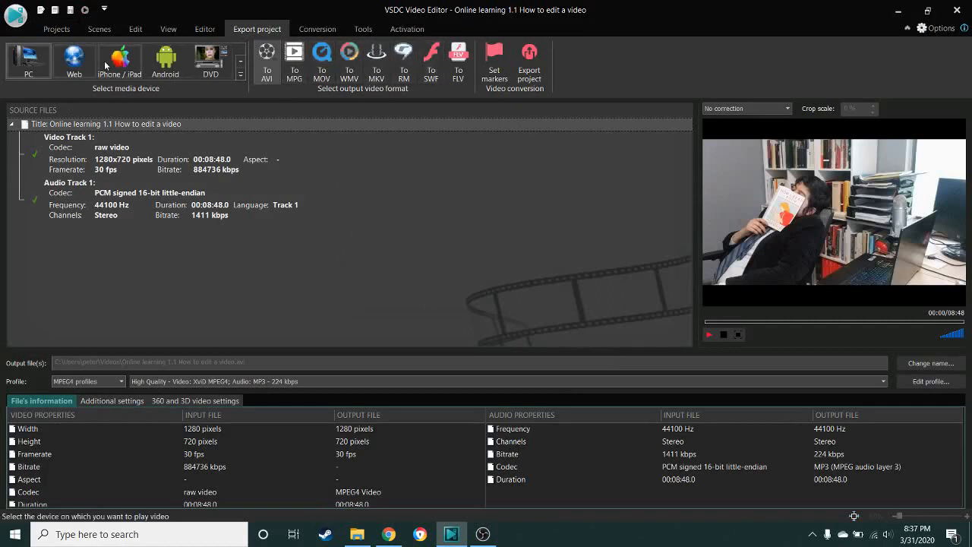
left_click(239, 73)
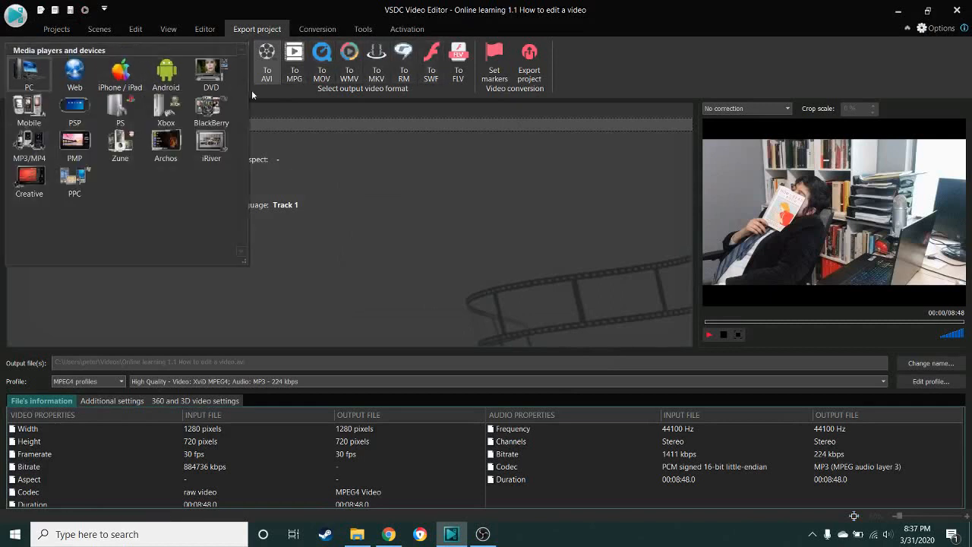
left_click(257, 183)
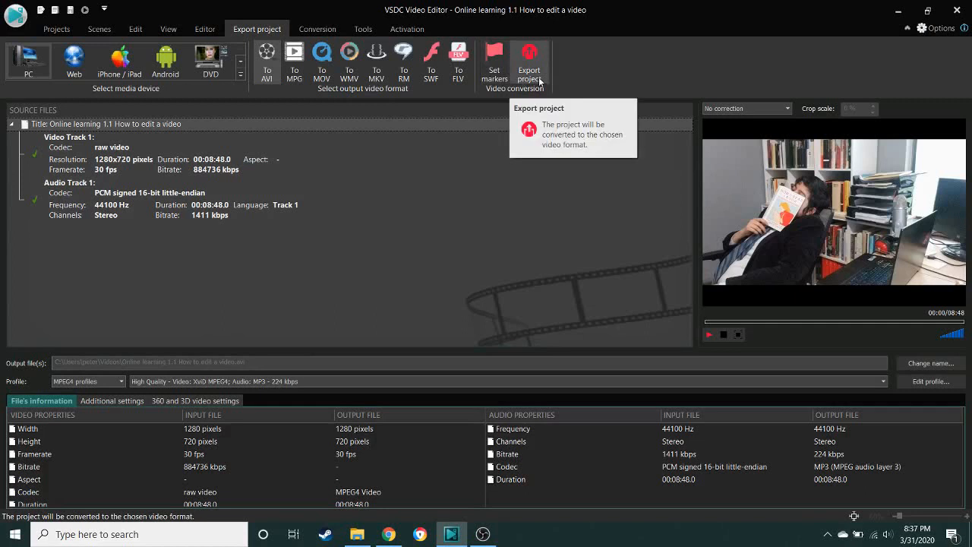
left_click(531, 72)
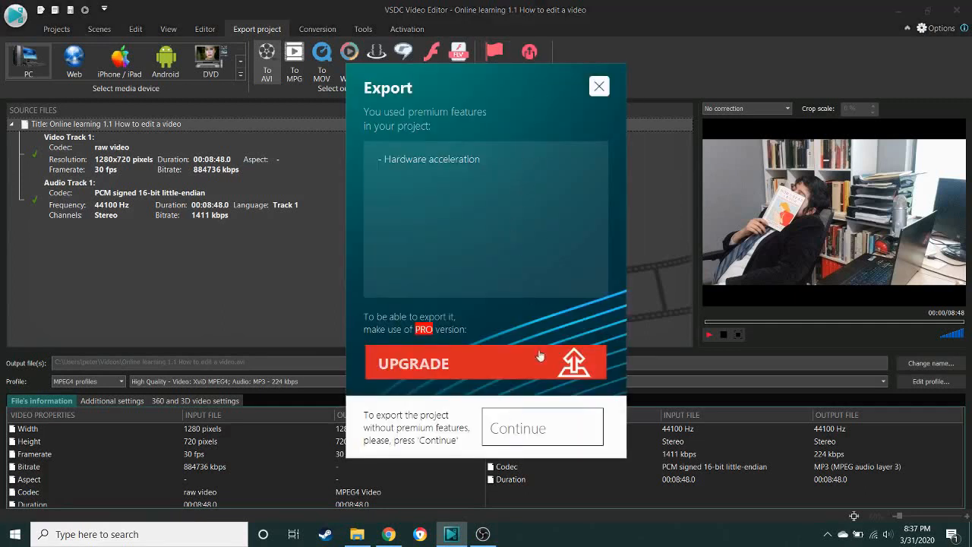
left_click(524, 443)
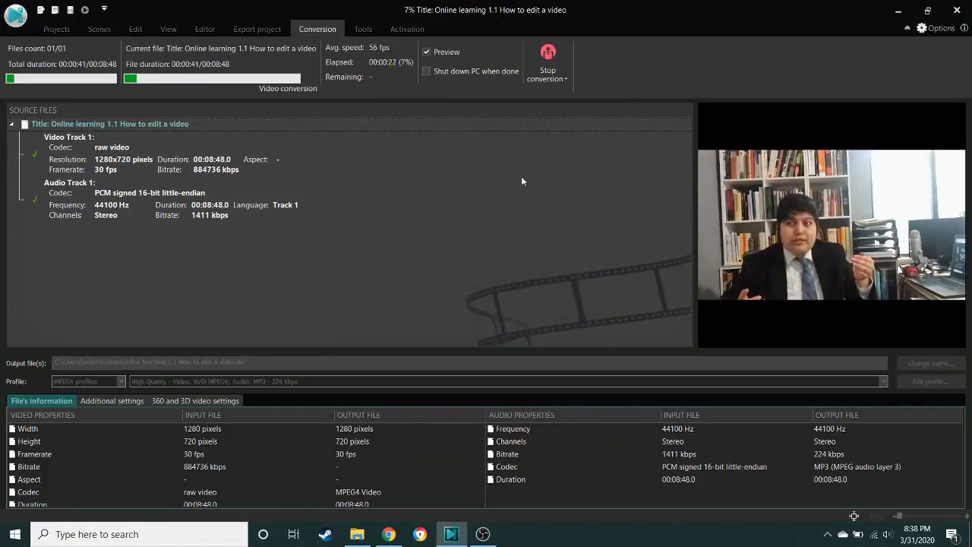
- Stop the running conversion and return to the project's editing view
left_click(548, 69)
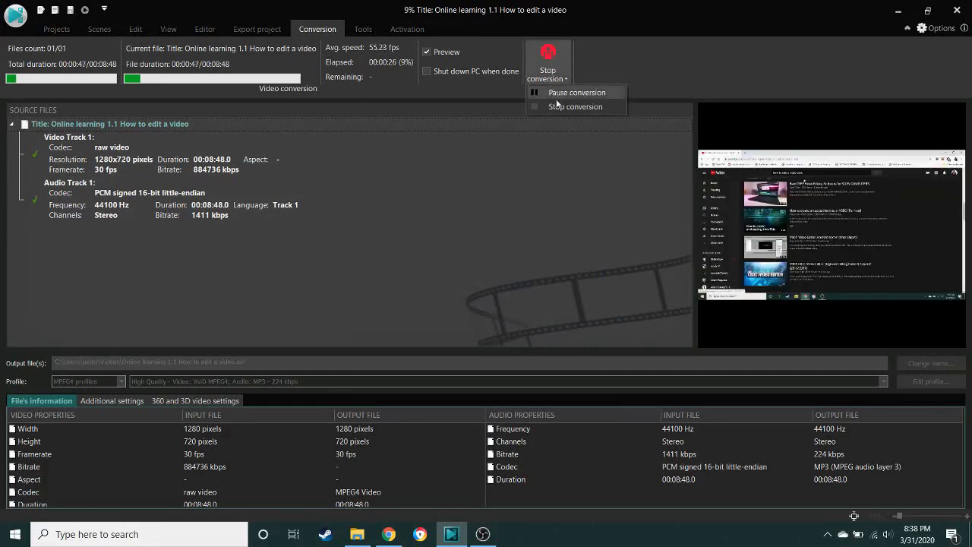
left_click(558, 109)
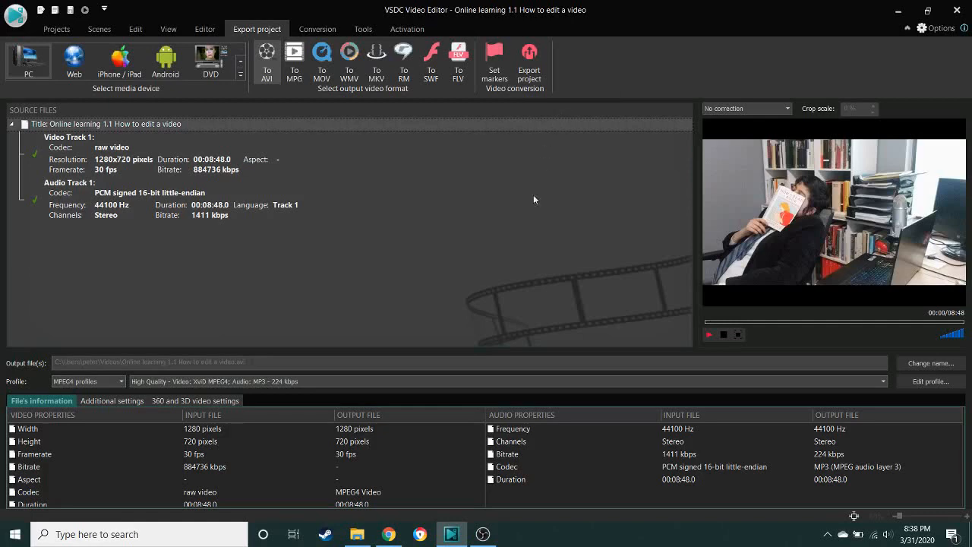
left_click(71, 30)
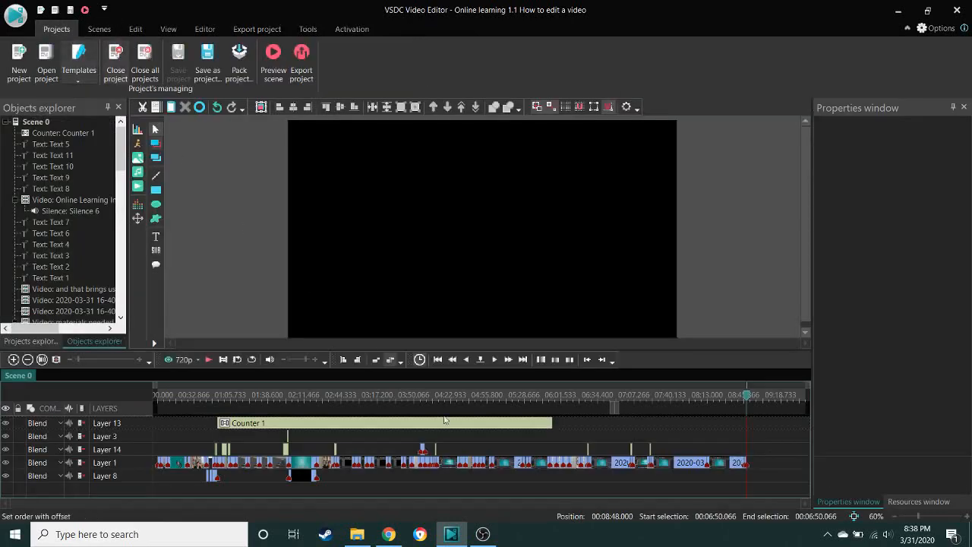